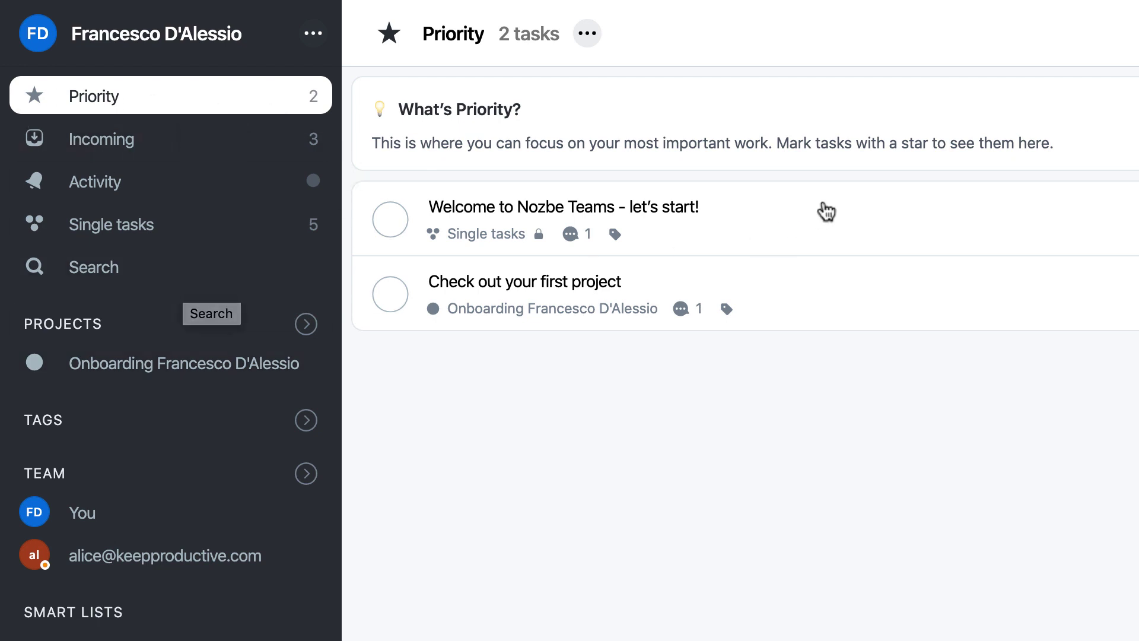
- Open the details of the "Welcome to Nozbe Teams - let's start!" task in the Priority view
left_click(824, 208)
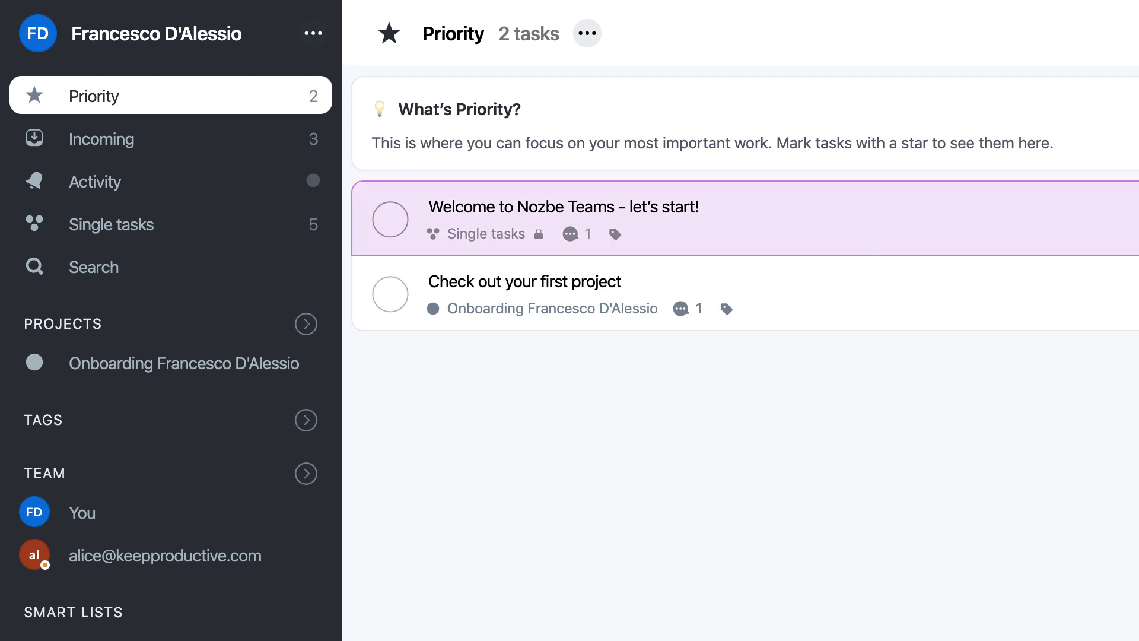
key("p")
key("p")
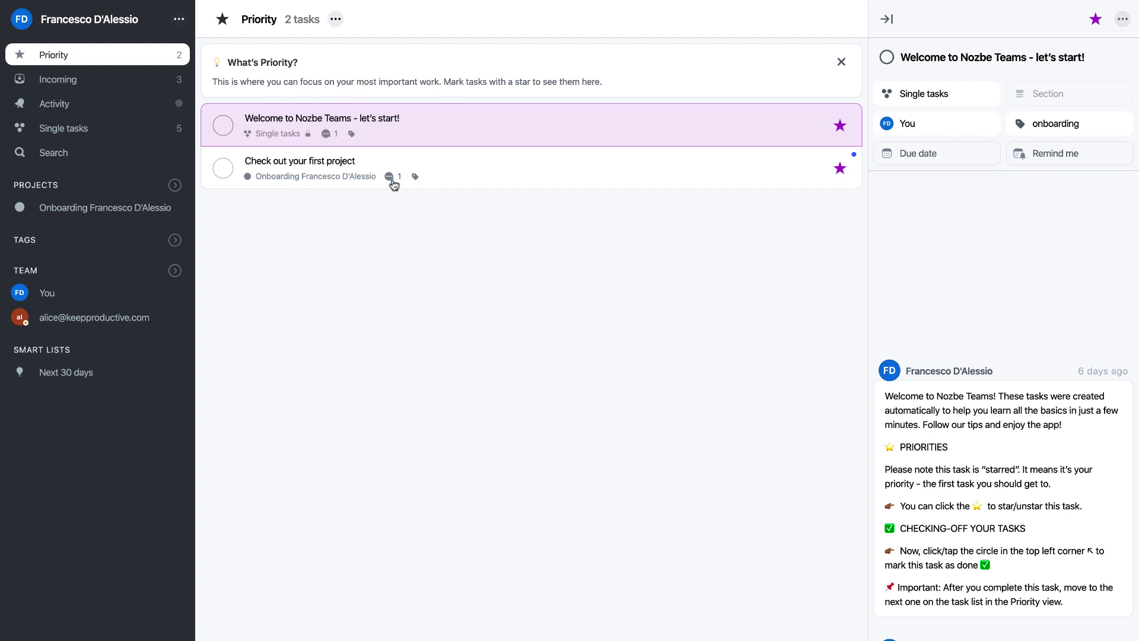
- Mark the "Set a new reminder" task in the Incoming view as completed and close its details
left_click(111, 85)
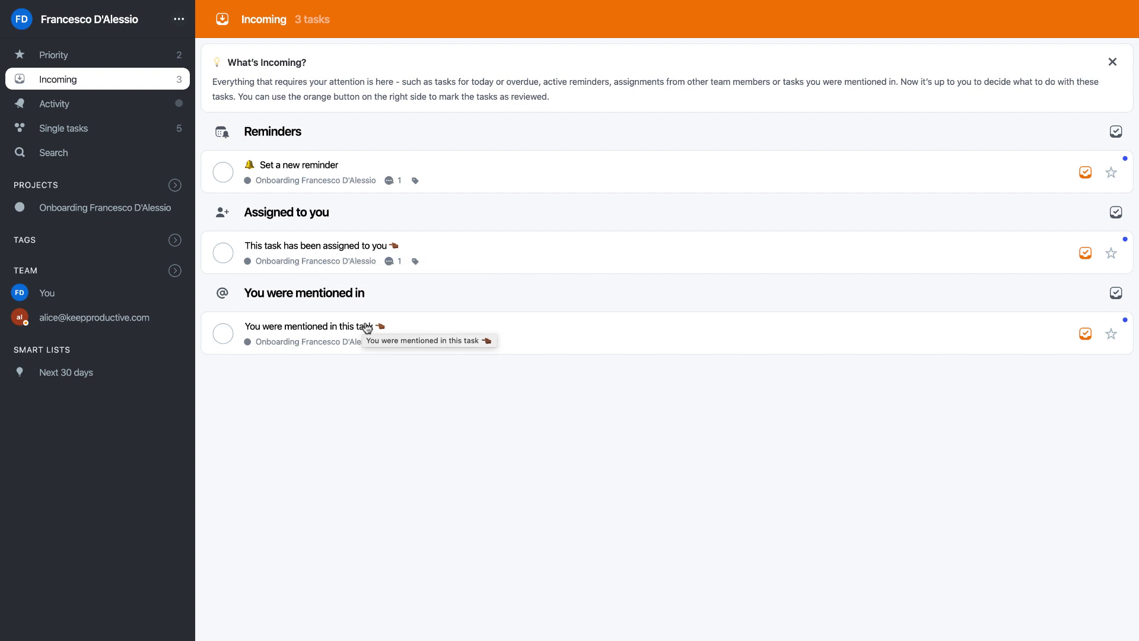
left_click(483, 170)
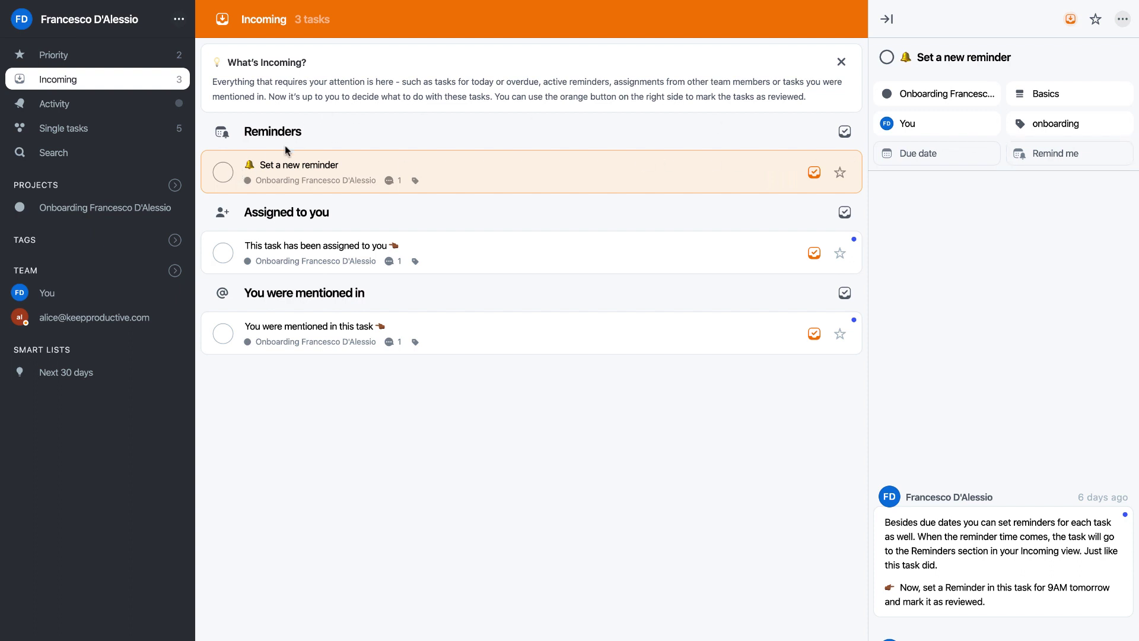
left_click(224, 172)
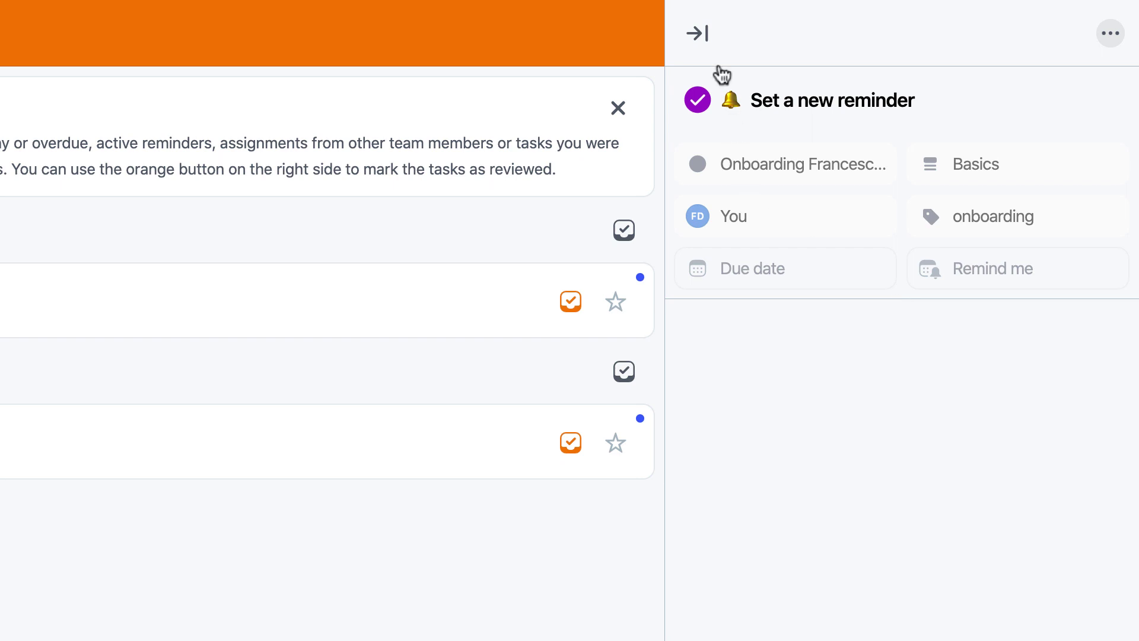
left_click(695, 37)
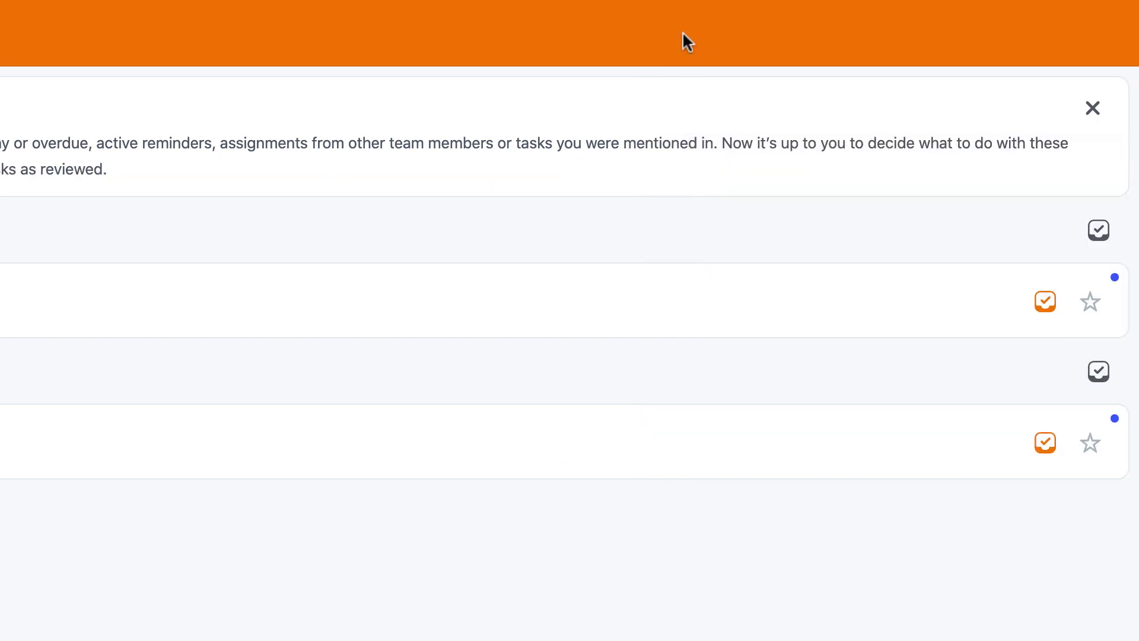
- Check who can be made responsible for "This task has been assigned to you" and mark the task as completed
left_click(26, 305)
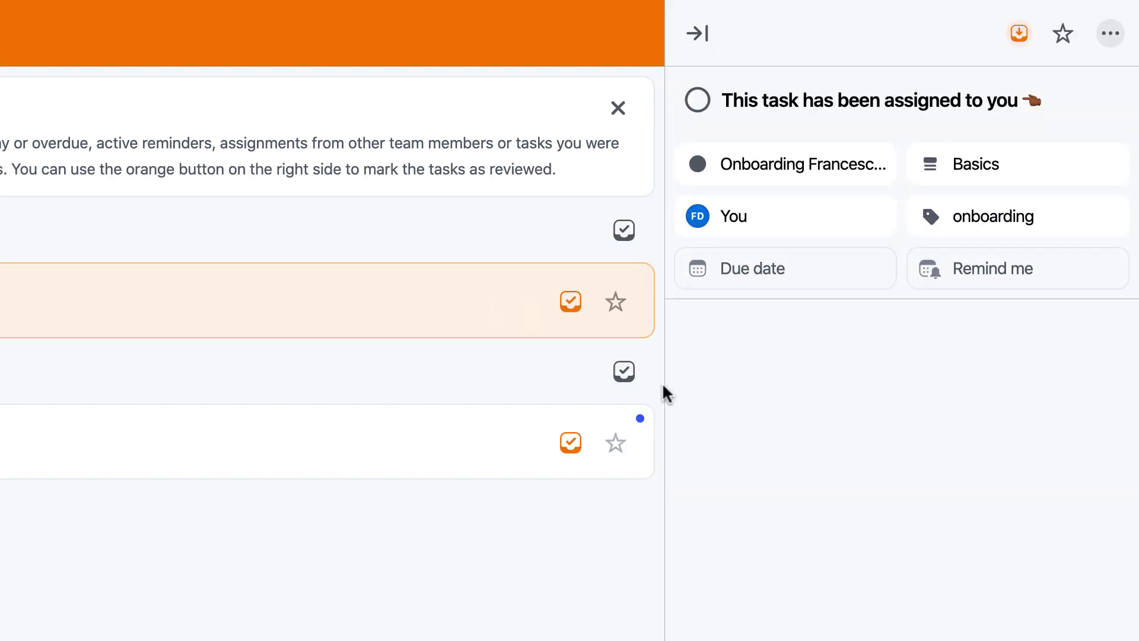
left_click(802, 214)
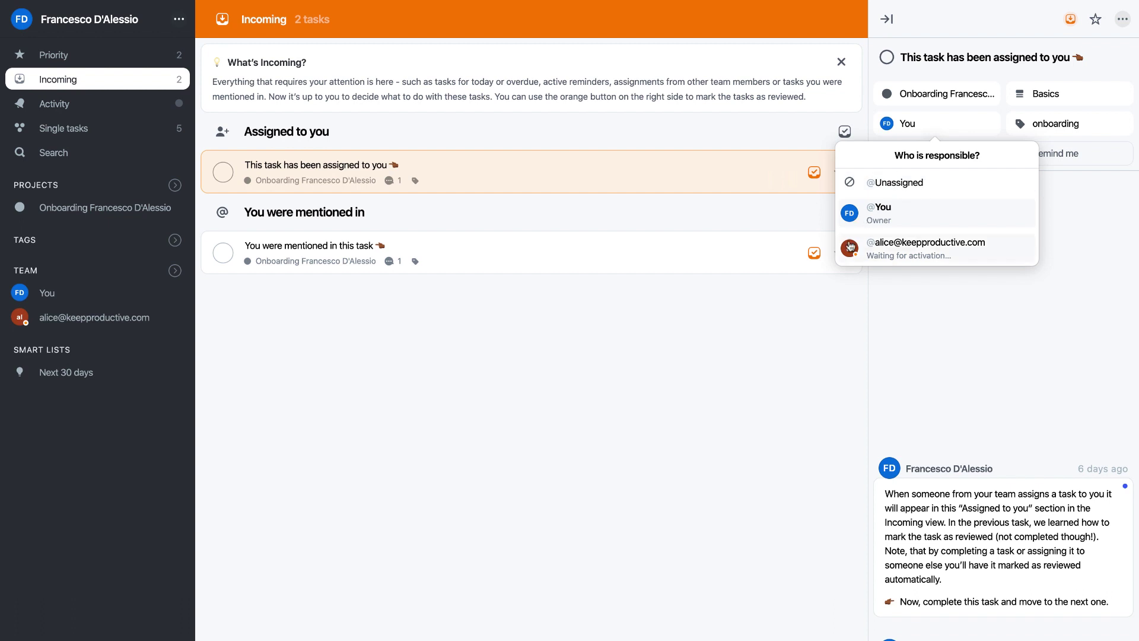
left_click(795, 298)
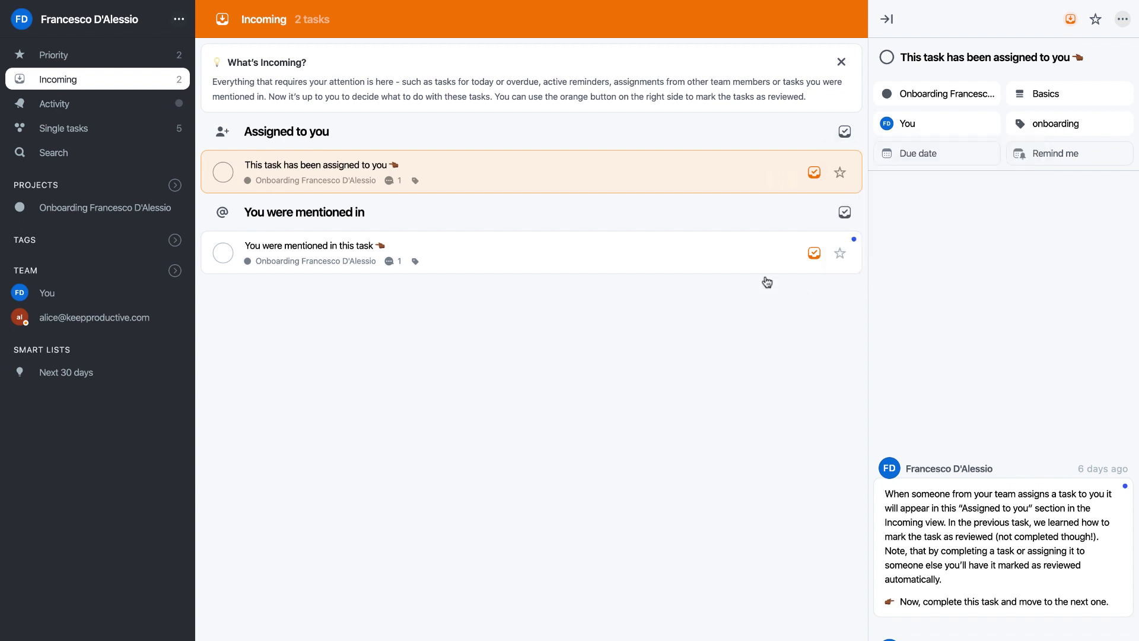
left_click(224, 174)
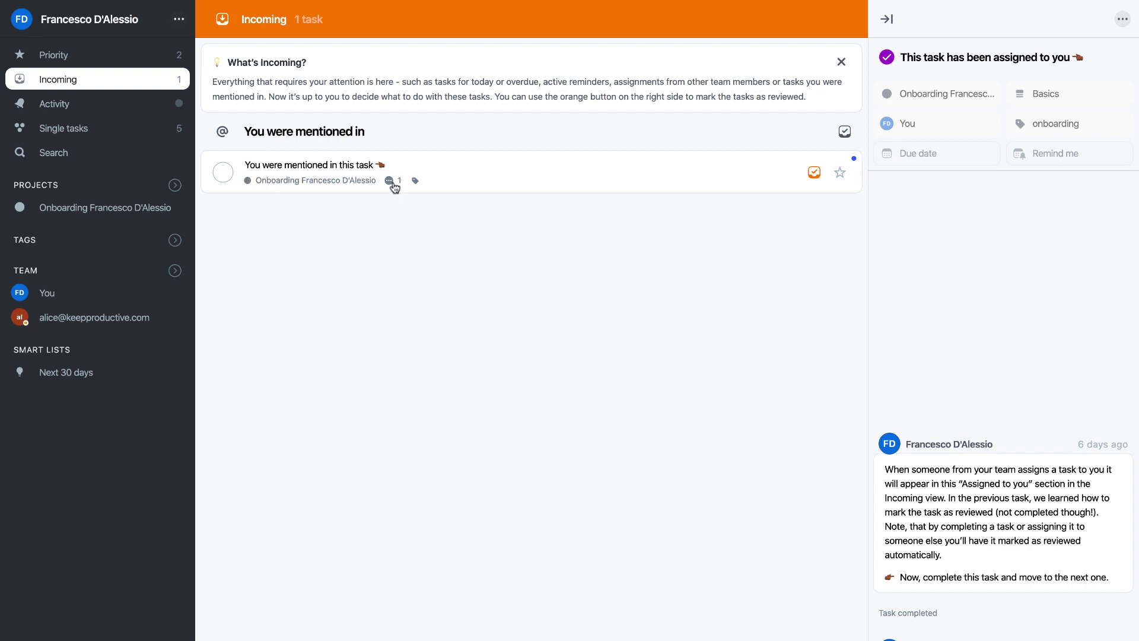
- Mark the "You were mentioned in this task" task as completed and close the open task details
left_click(220, 173)
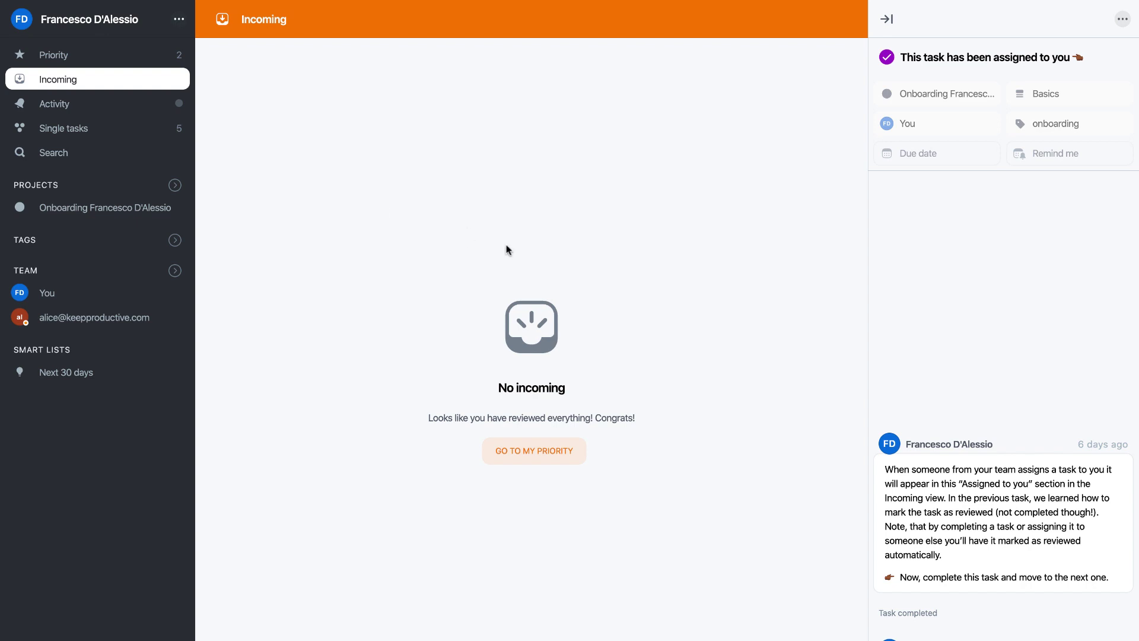
left_click(886, 22)
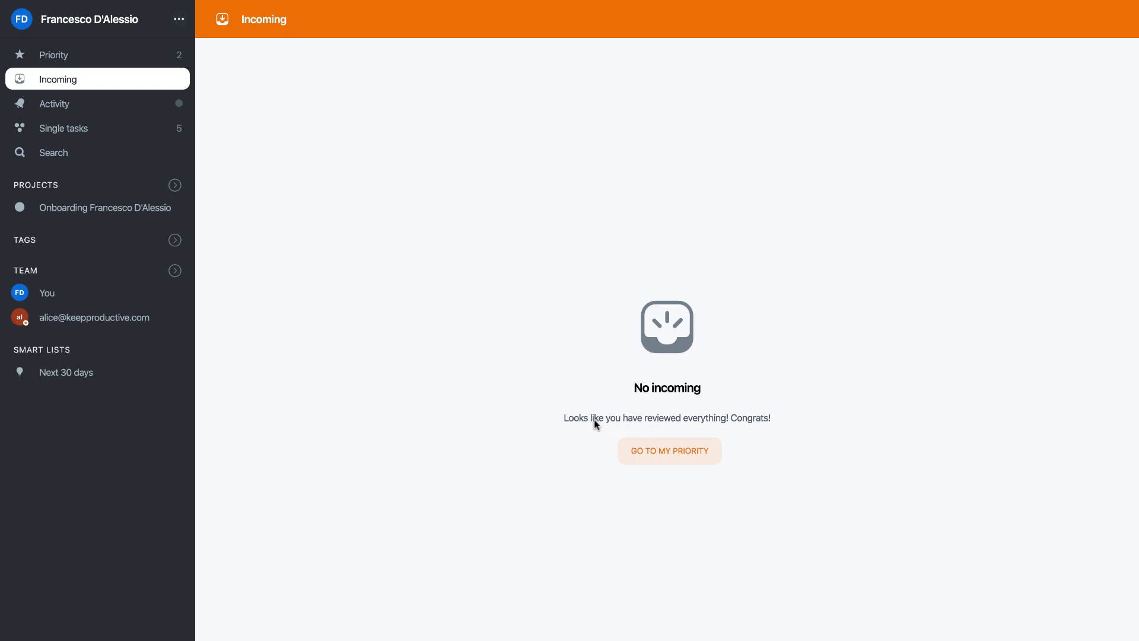
- Check the Priority and Incoming views and look through the unread tasks in the Activity view
left_click(693, 460)
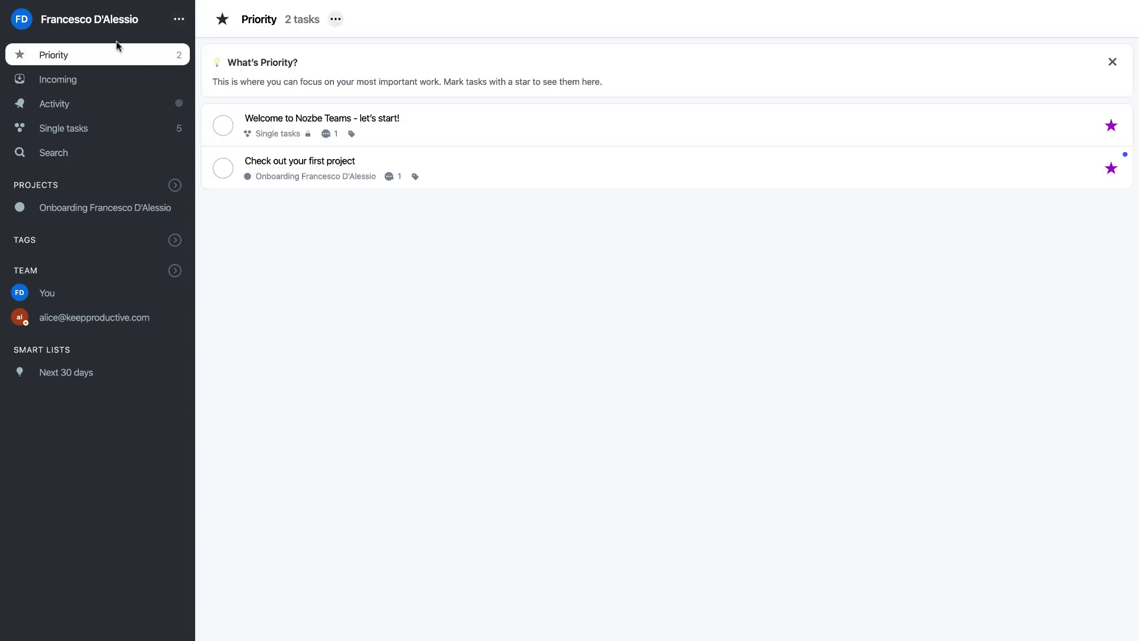
left_click(80, 79)
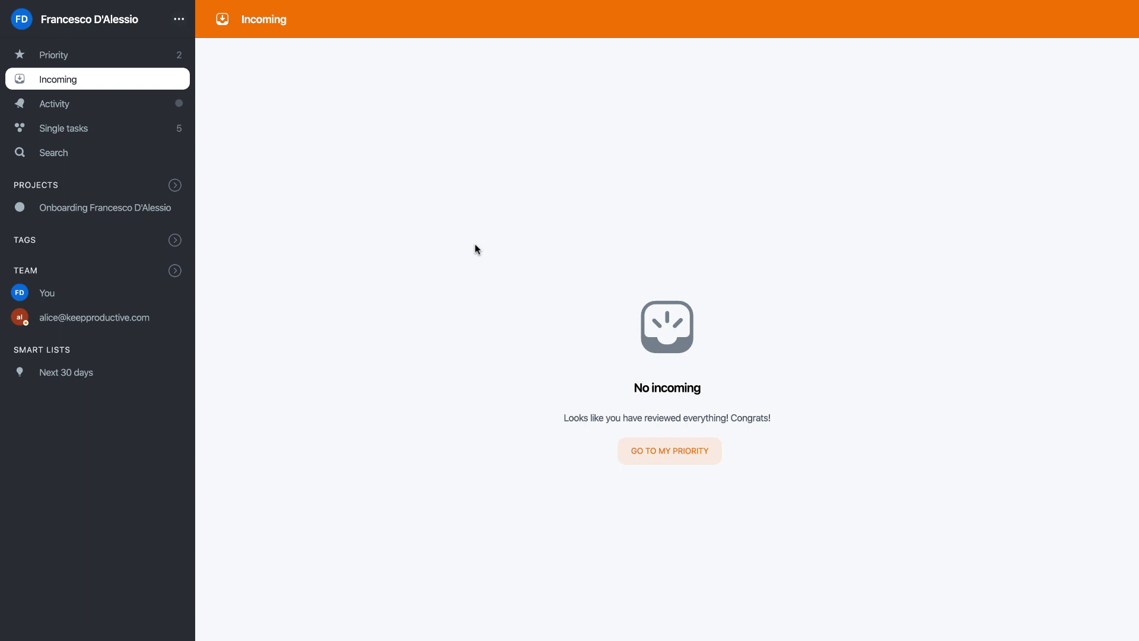
left_click(117, 105)
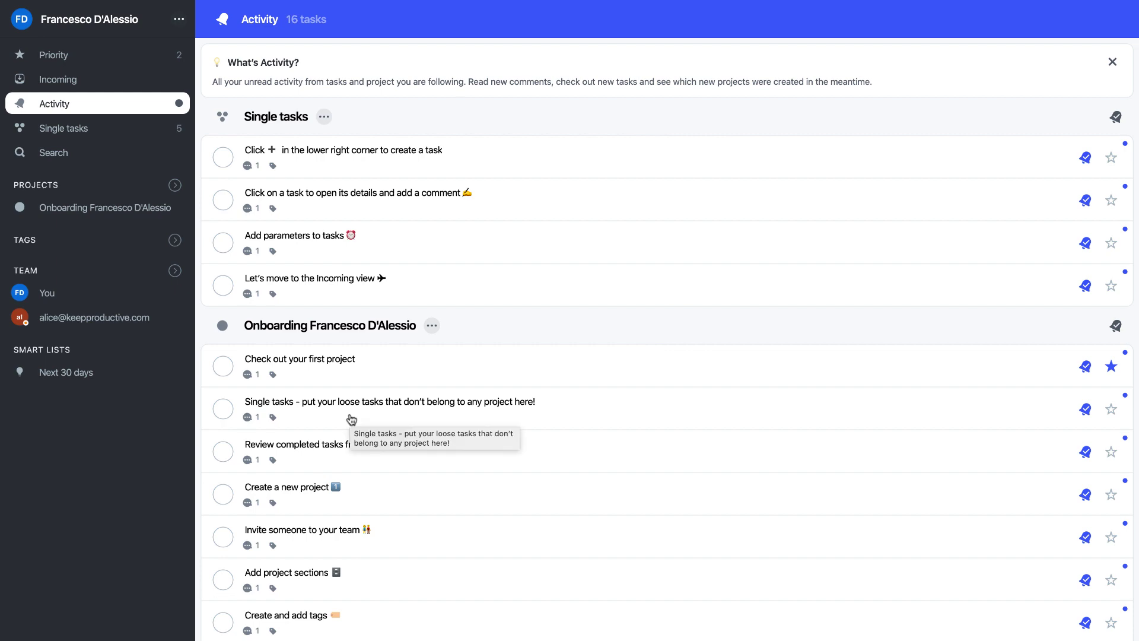
scroll(432, 445, "down", 5)
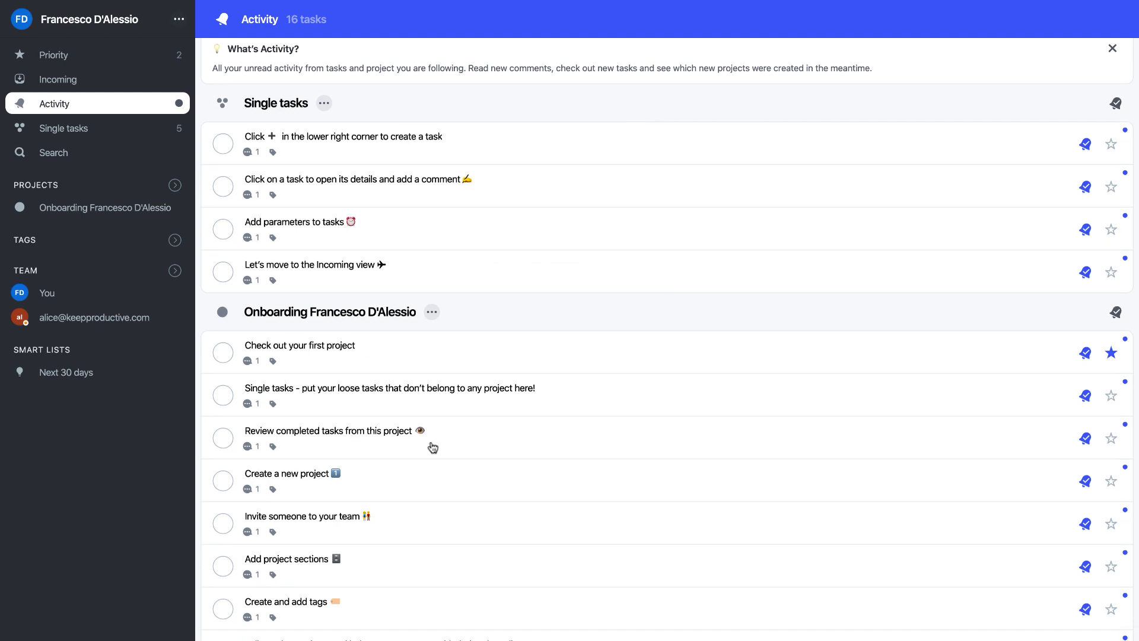
scroll(432, 447, "up", 5)
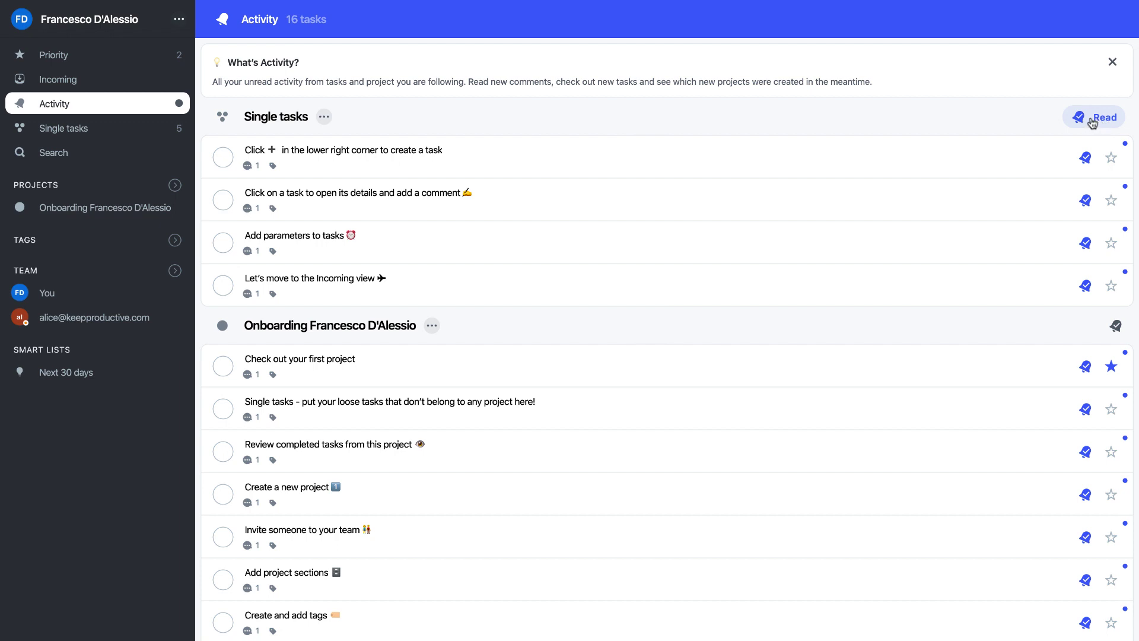
- Mark all unread activity in the Single tasks and onboarding project groups as read
left_click(324, 116)
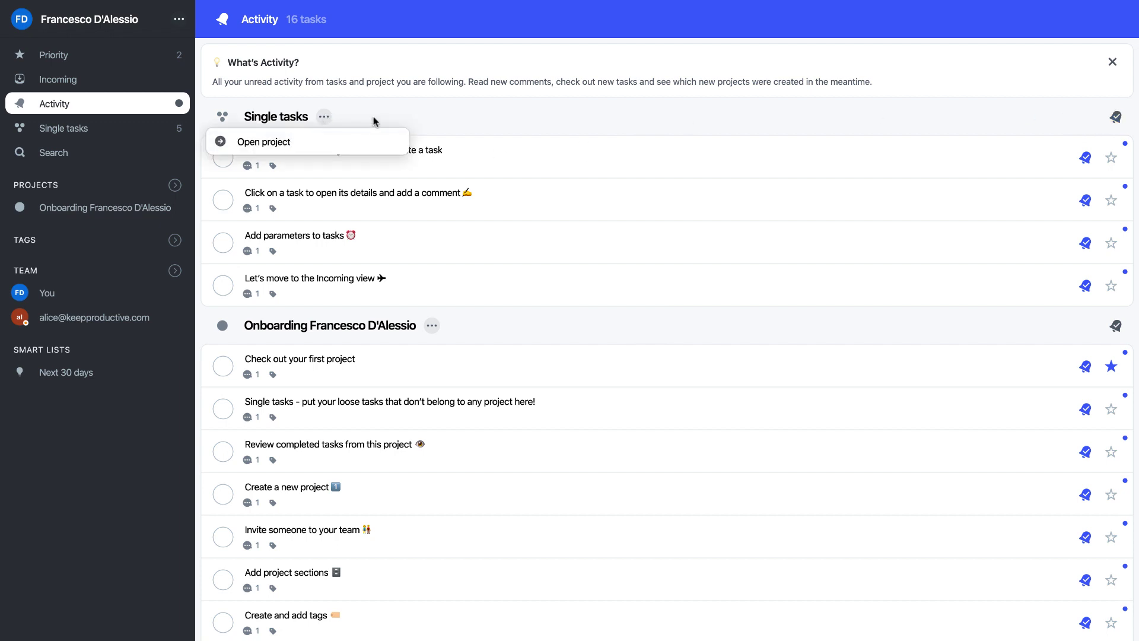
left_click(1105, 117)
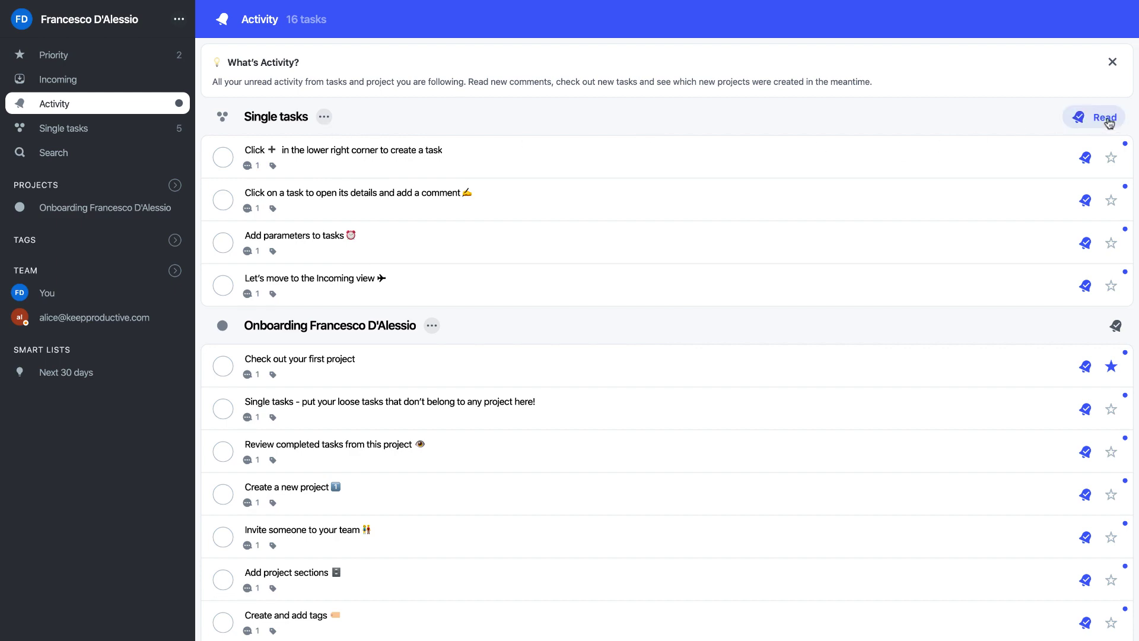
left_click(1110, 120)
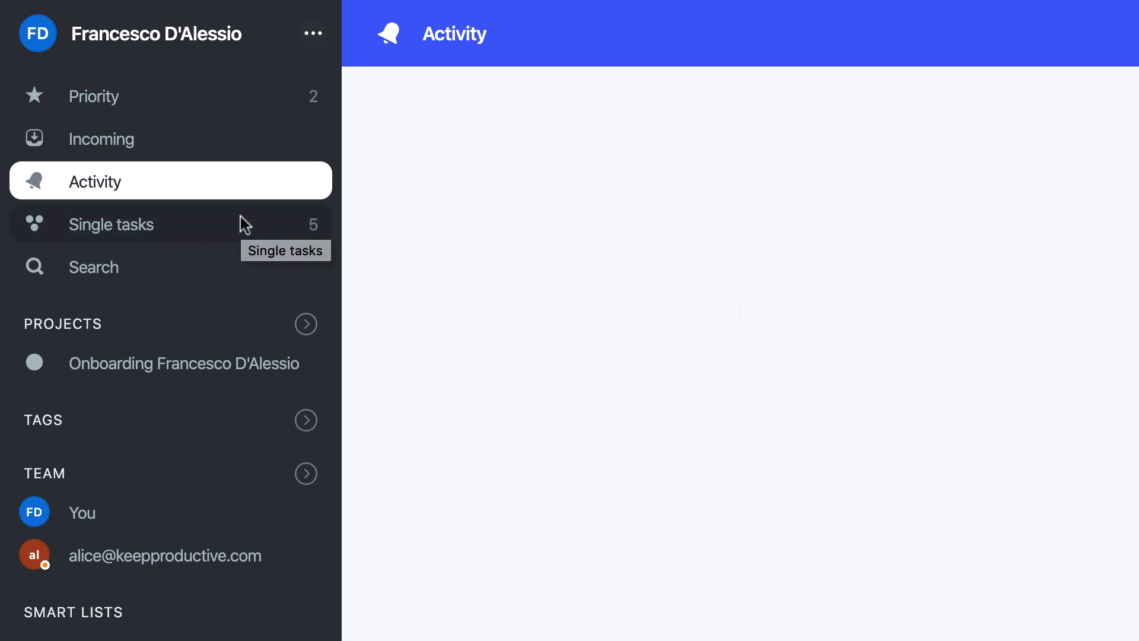
- Look through the Incoming view, the onboarding project, and the Single tasks list with its available options
left_click(244, 146)
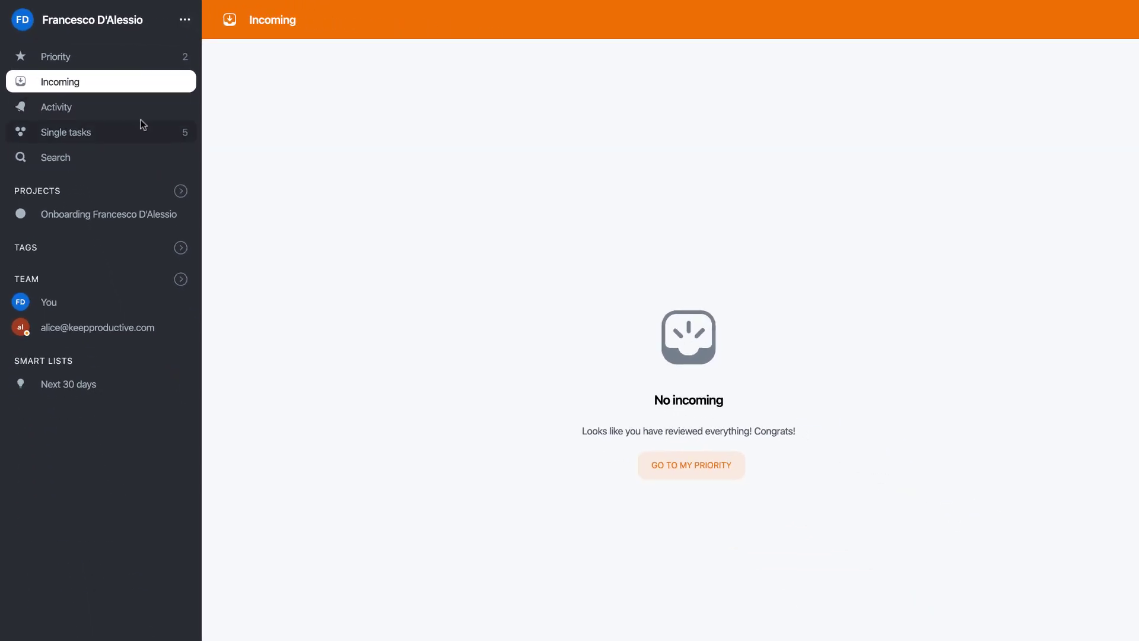
left_click(141, 120)
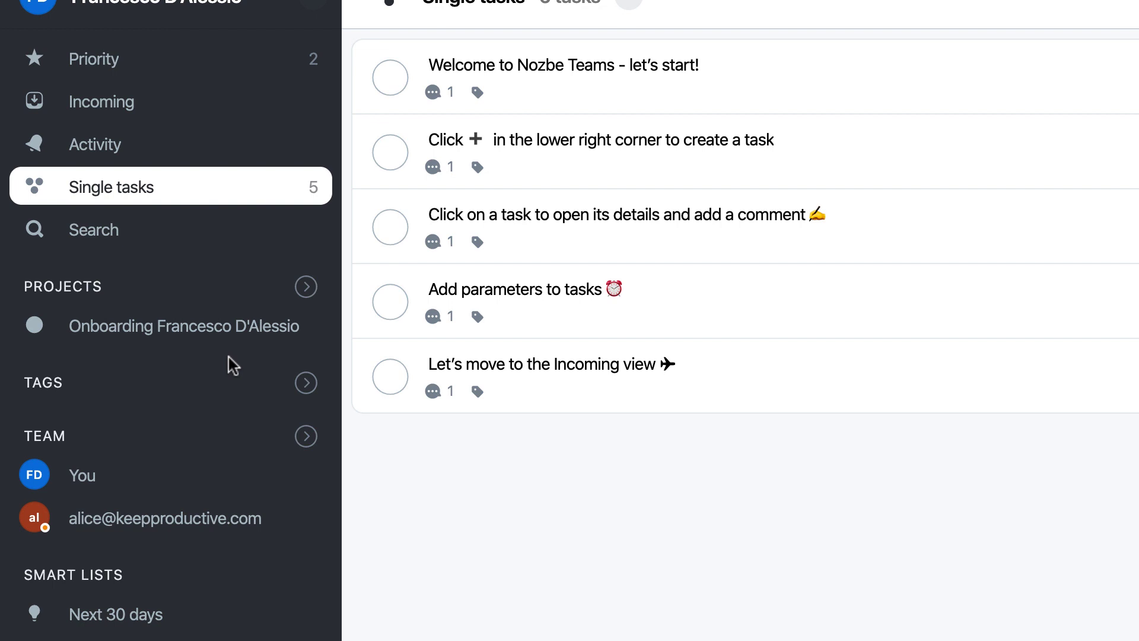
left_click(141, 322)
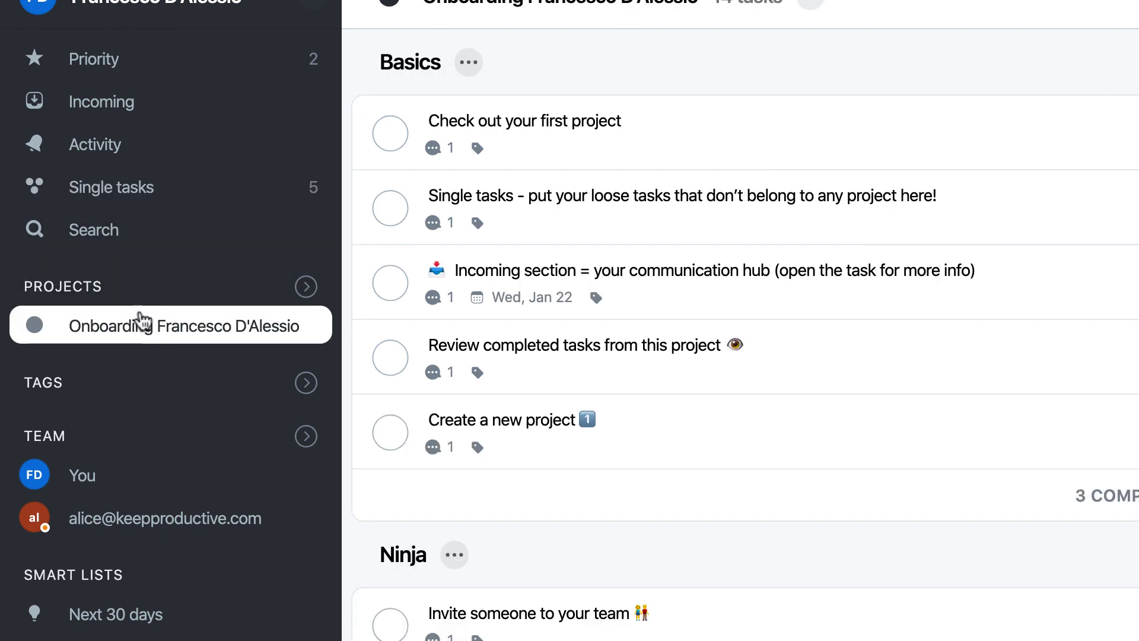
left_click(169, 193)
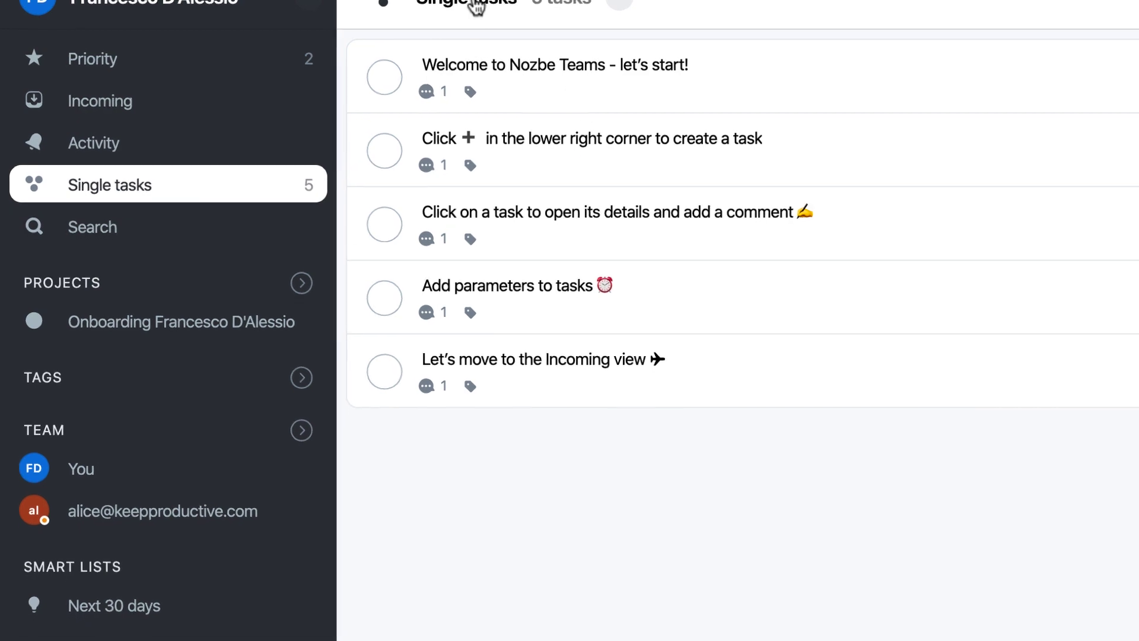
left_click(619, 3)
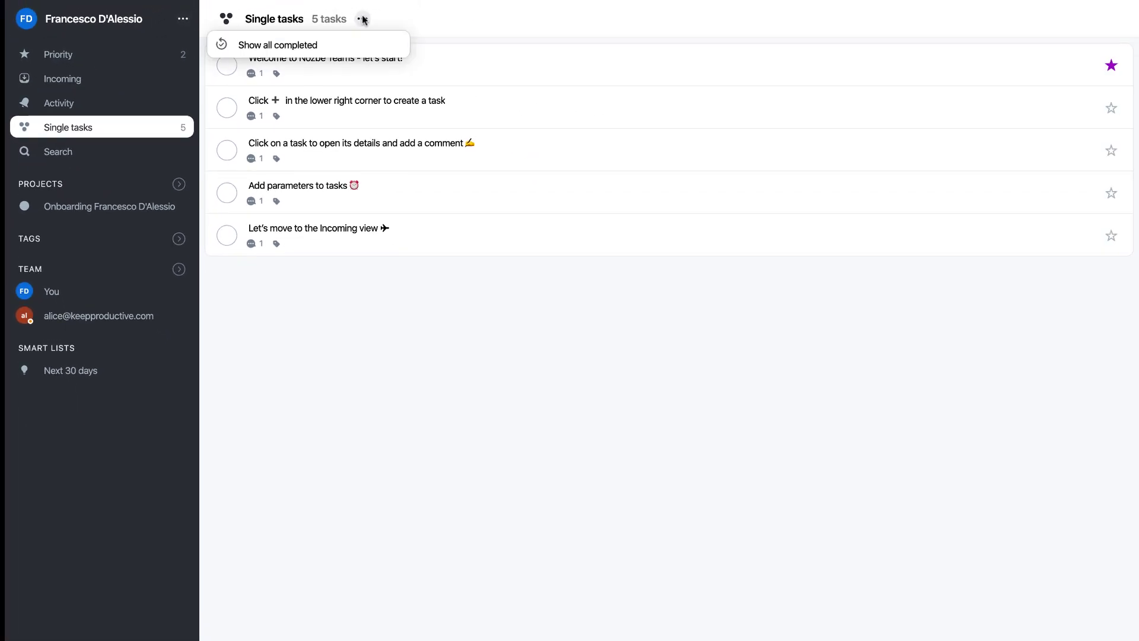
left_click(318, 322)
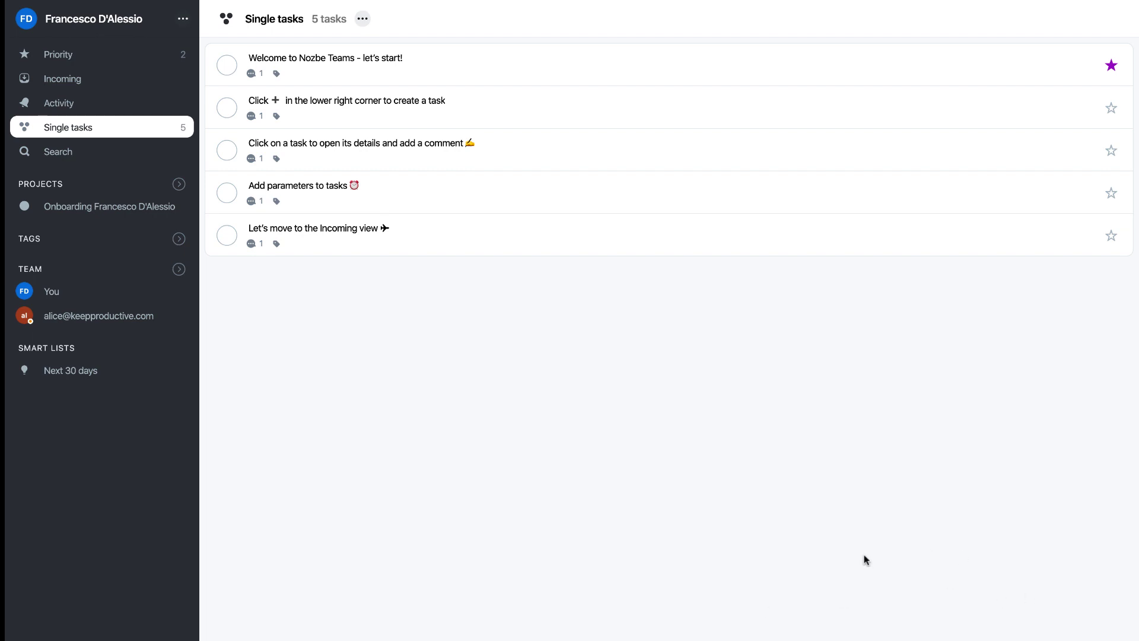
- Add a task named "Get new Office Water Machine" to Single tasks and close the new-task entry
key("n")
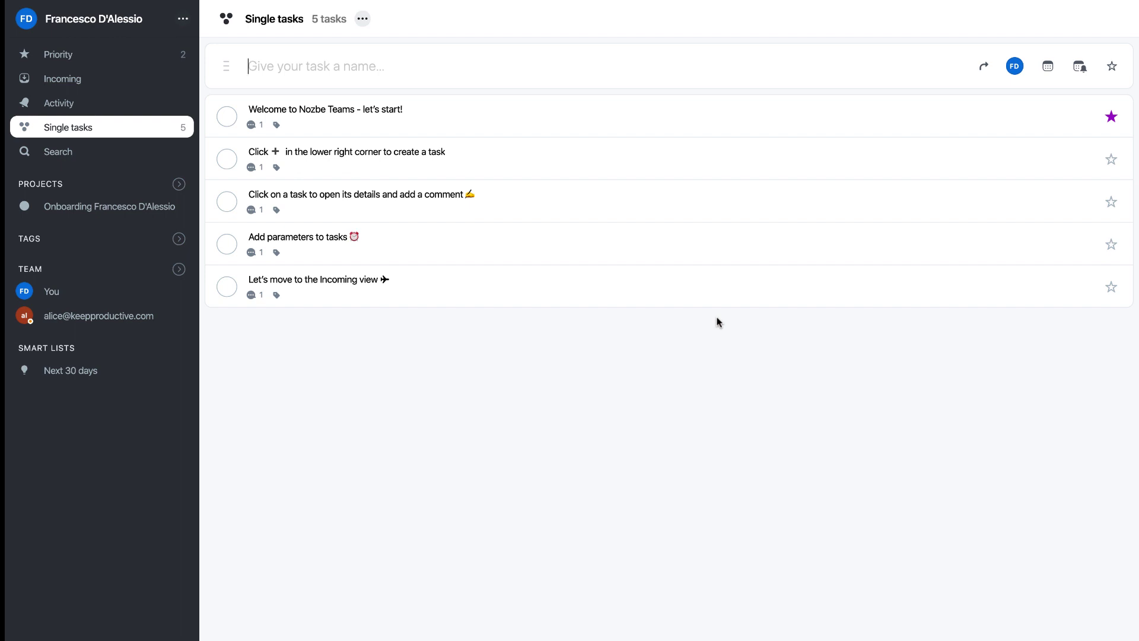
type("G")
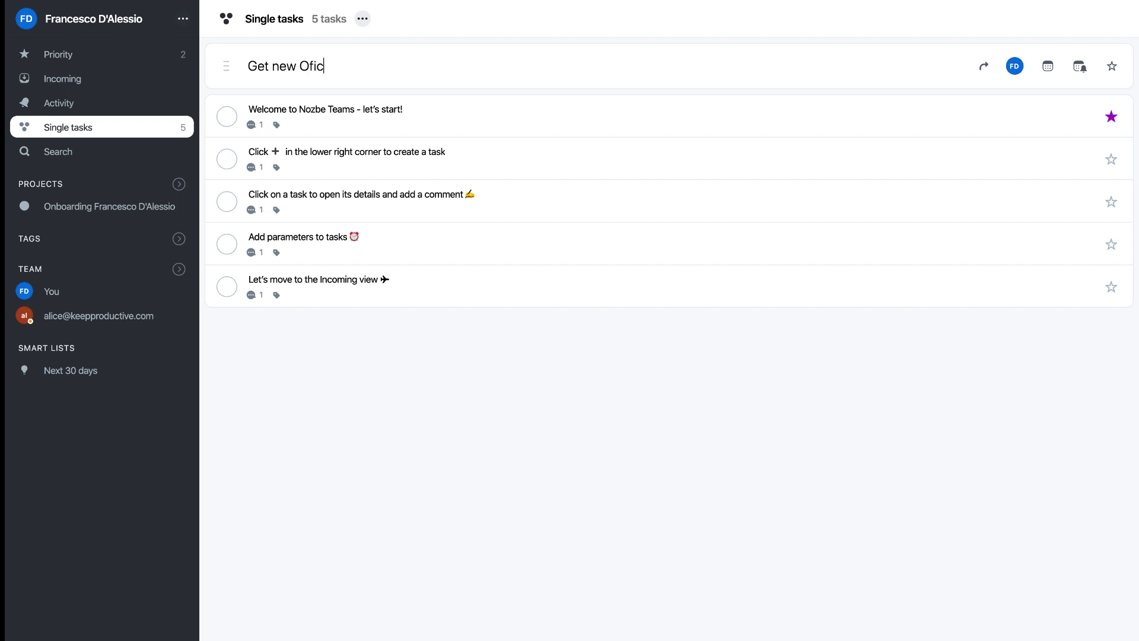
type("et new Office Water Machine")
key("Return")
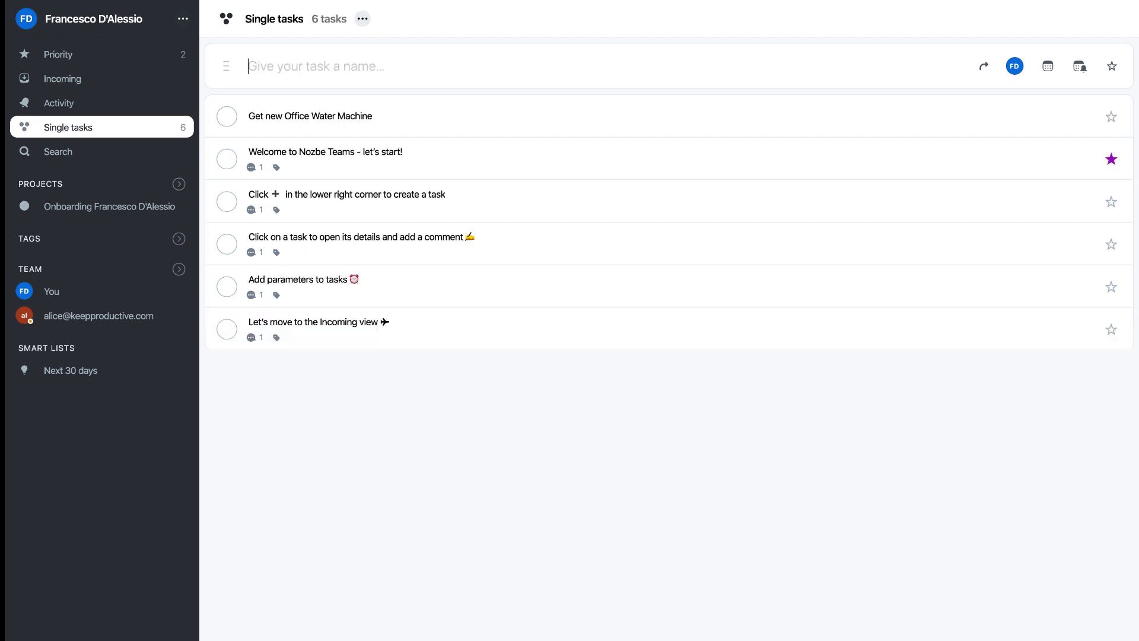
key("Escape")
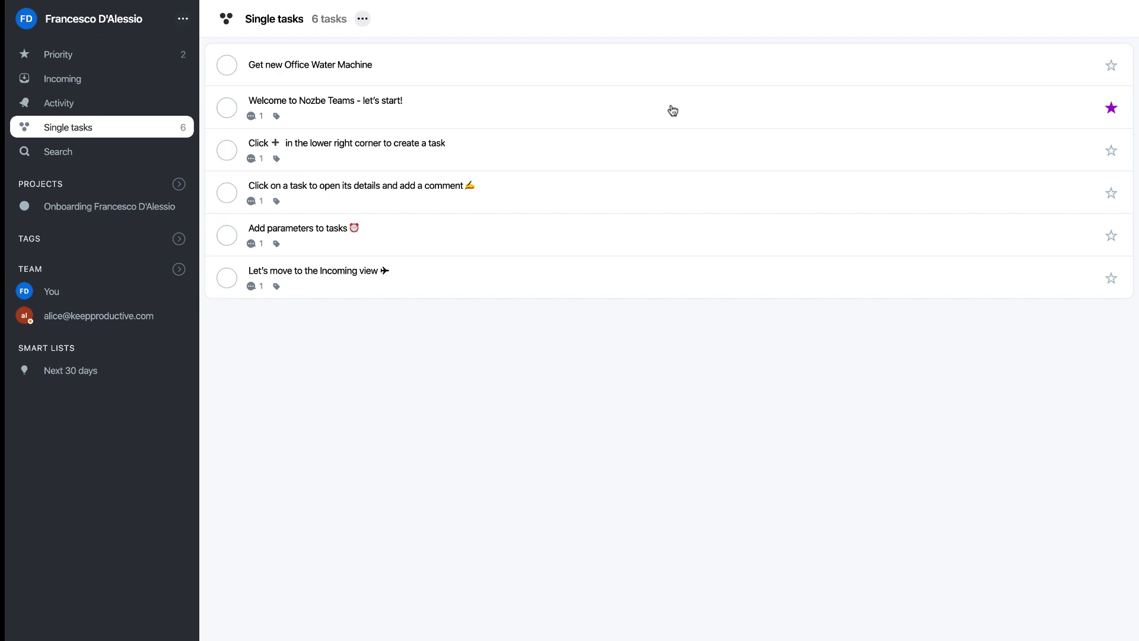
- Open a new task entry in Single tasks and examine its list placement, responsible person and due date options, leaving the task uncreated
key("n")
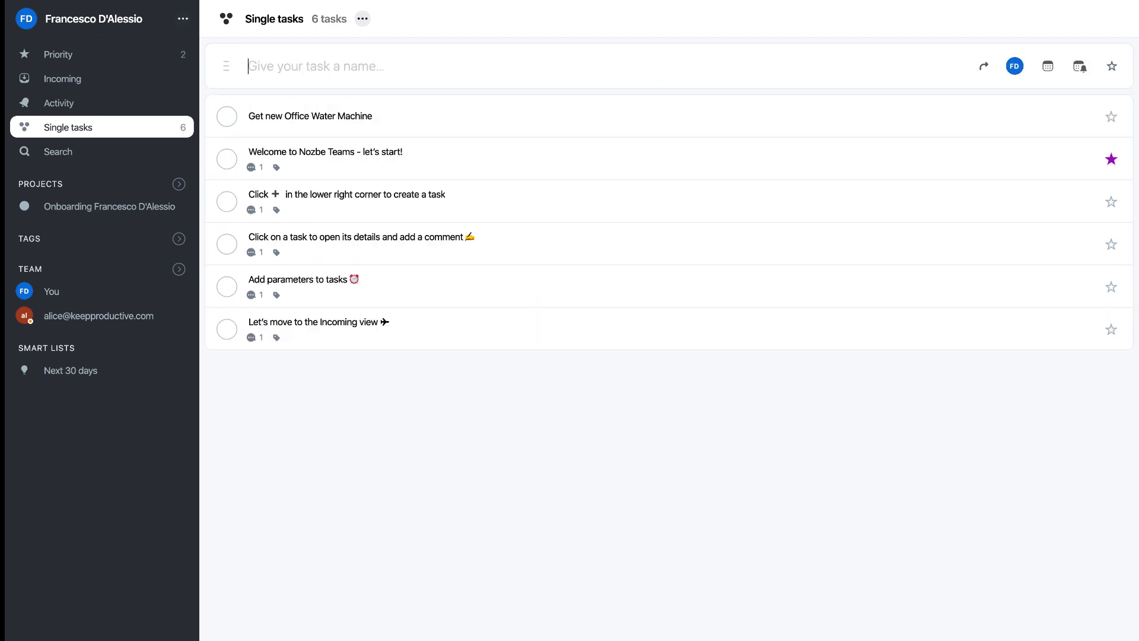
left_click(986, 66)
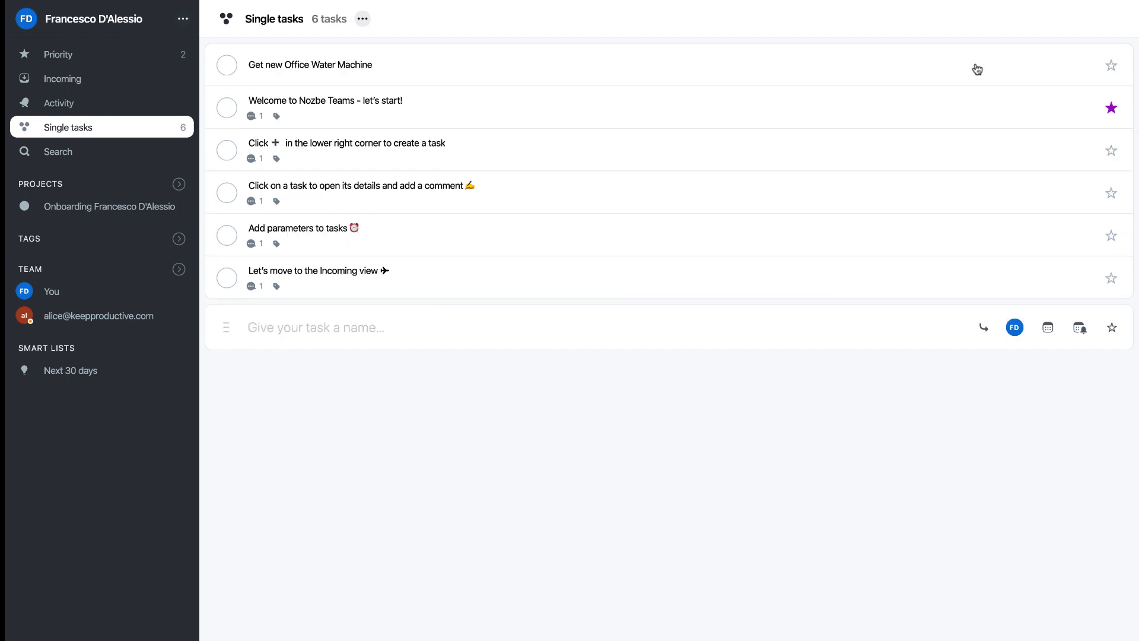
left_click(984, 328)
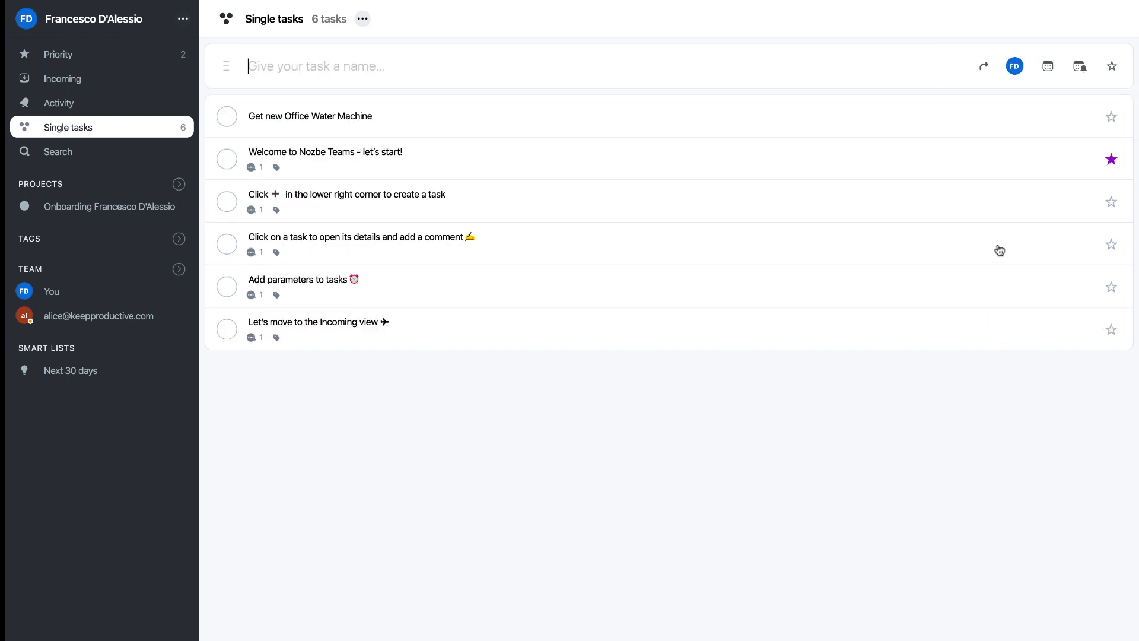
left_click(984, 66)
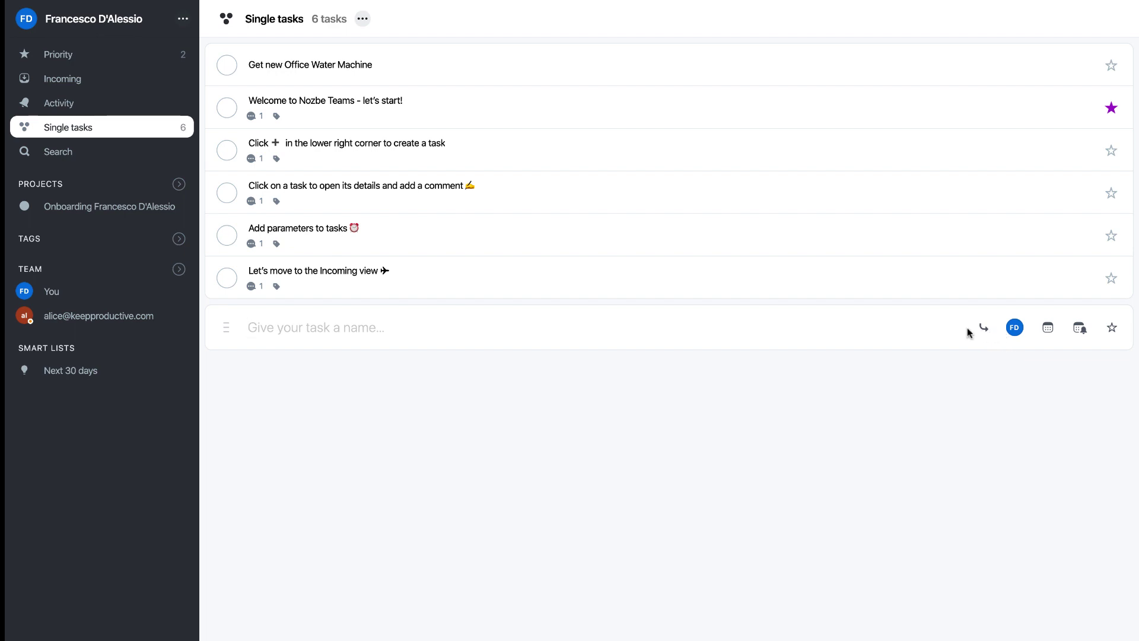
left_click(1015, 330)
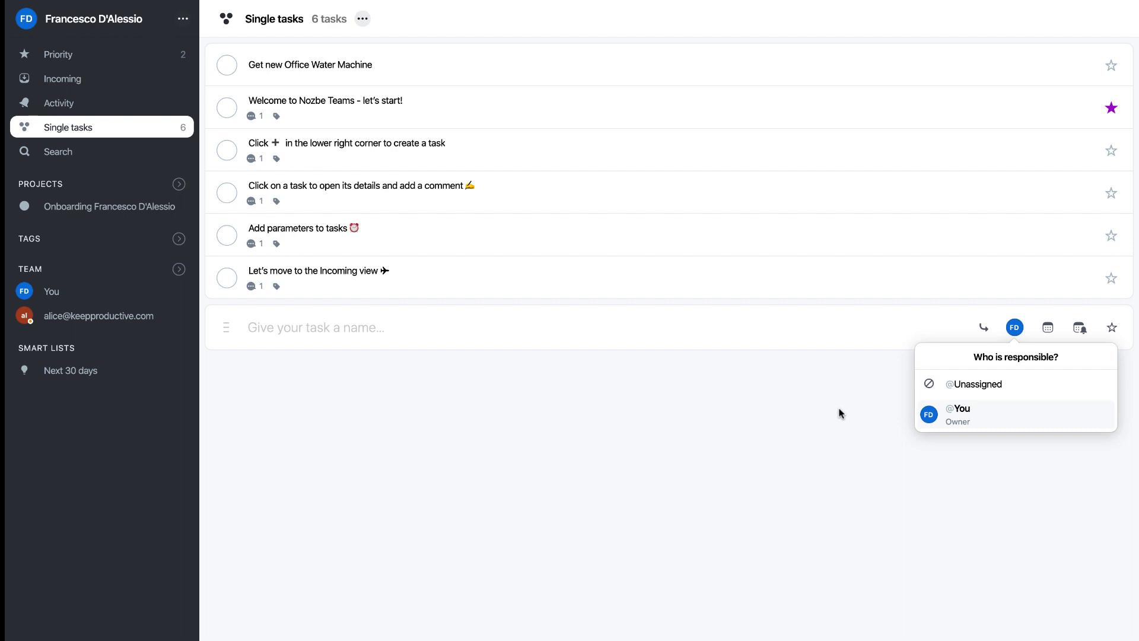
left_click(896, 380)
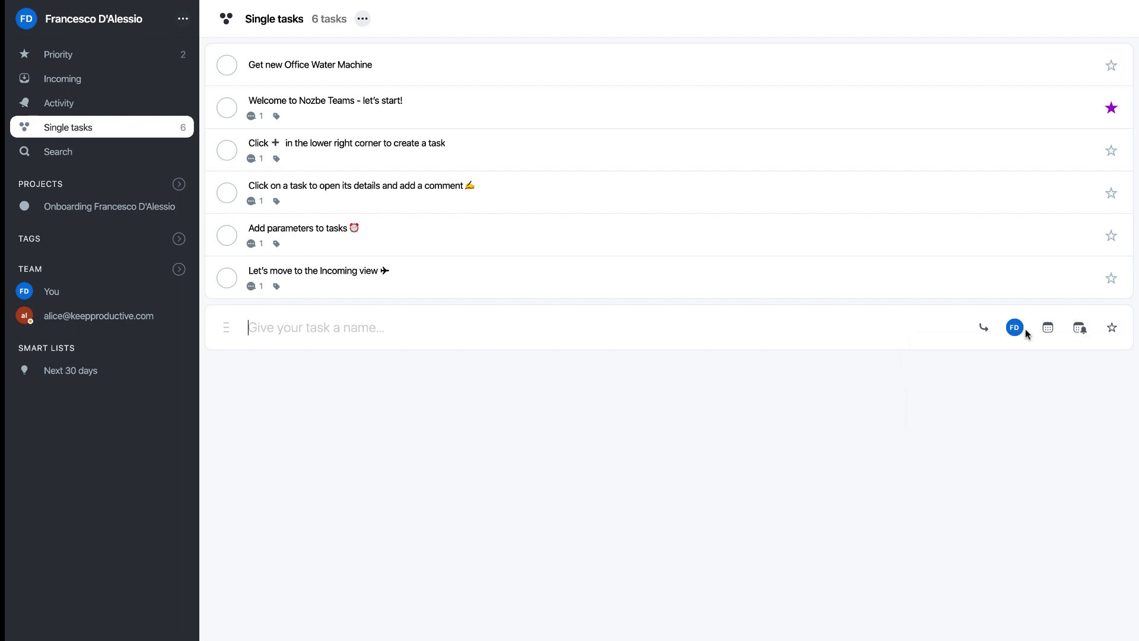
left_click(1048, 327)
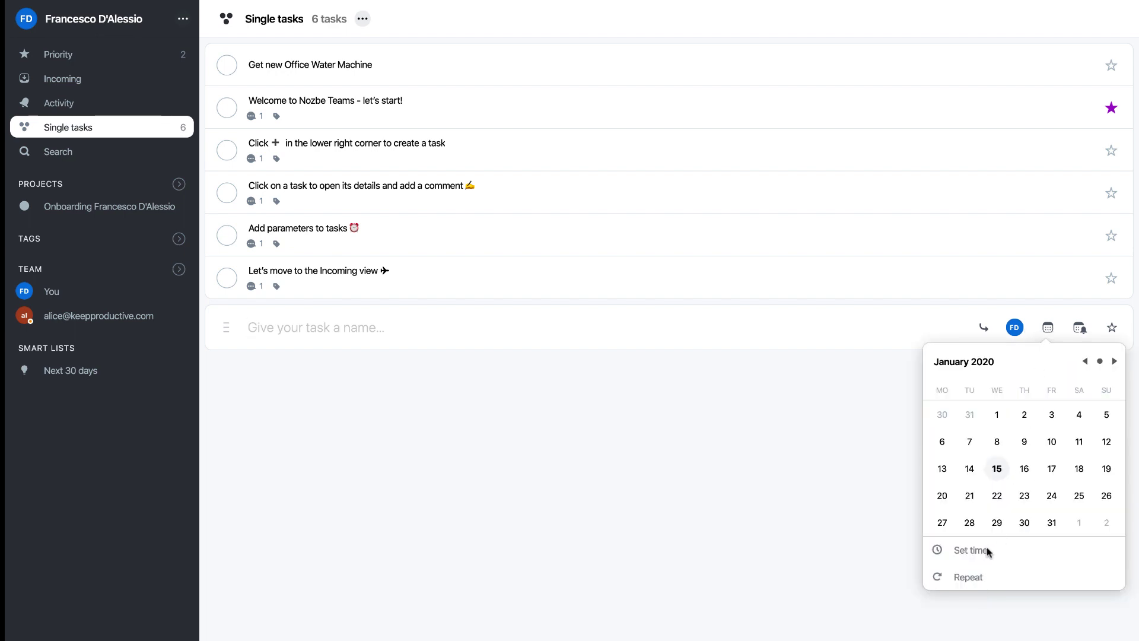
left_click(837, 407)
- Open the "Get new Office Water Machine" task's details and examine its project, responsible person and tag choices
left_click(888, 62)
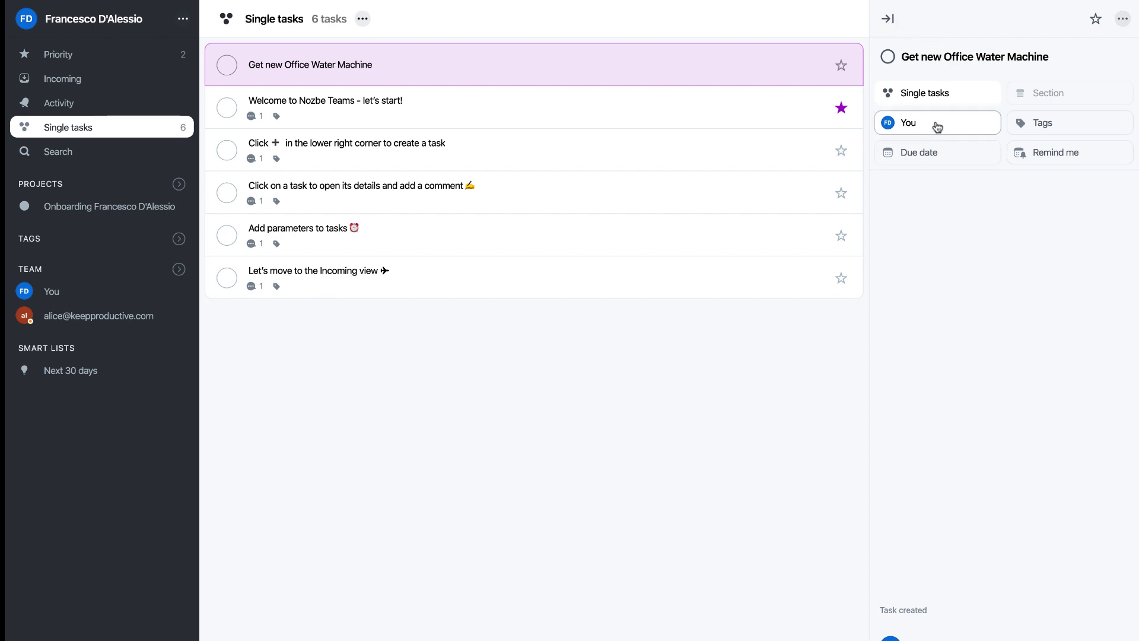
left_click(917, 101)
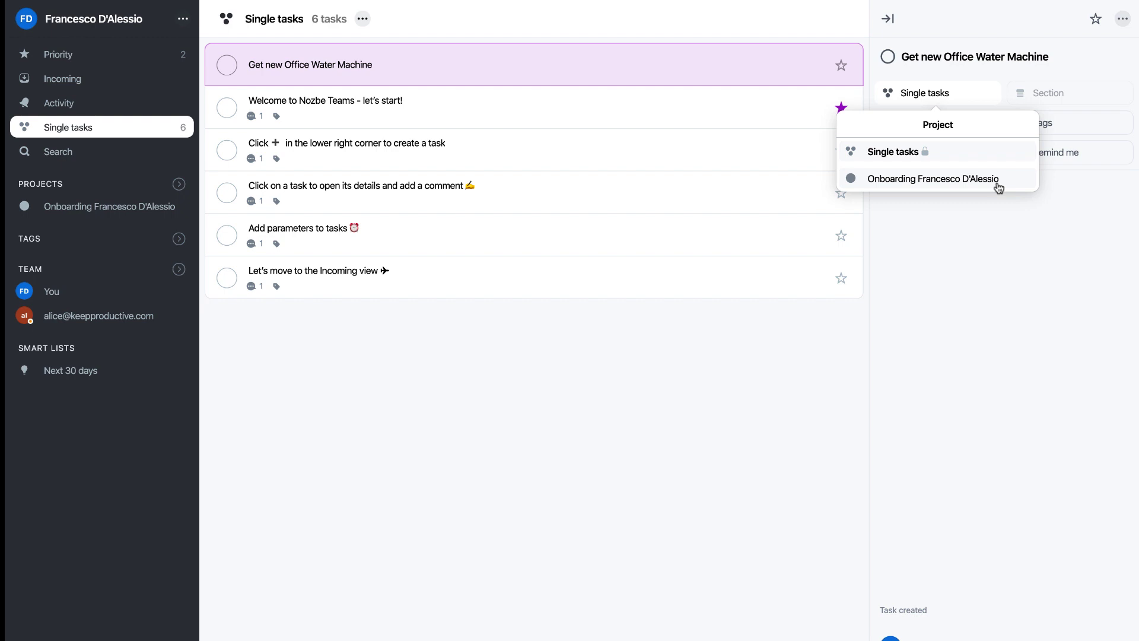
left_click(1028, 92)
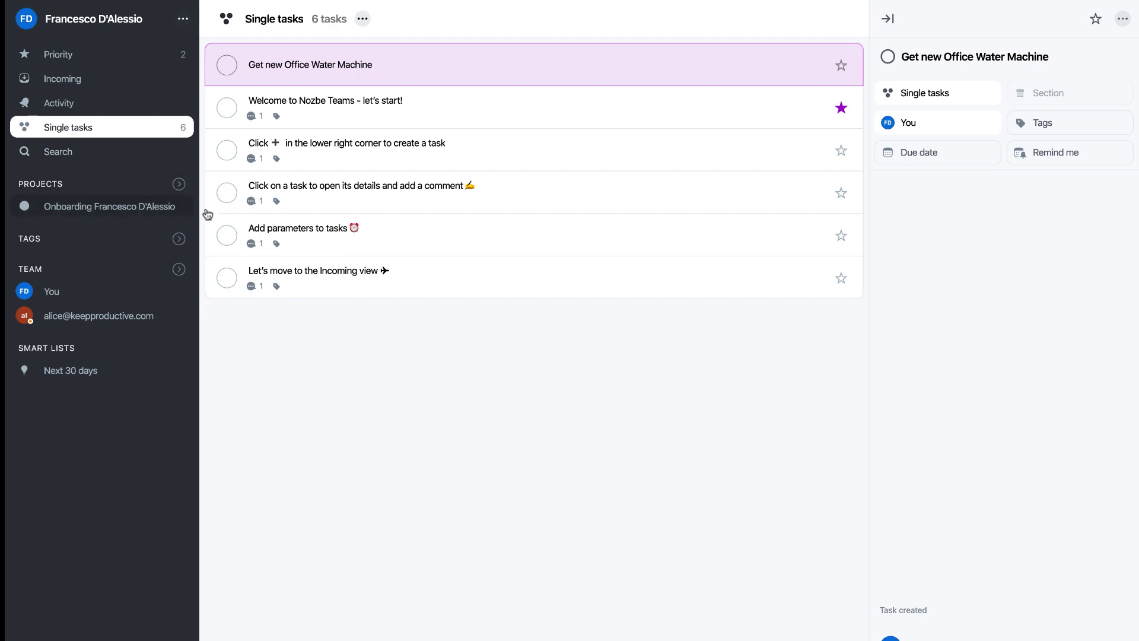
left_click(952, 125)
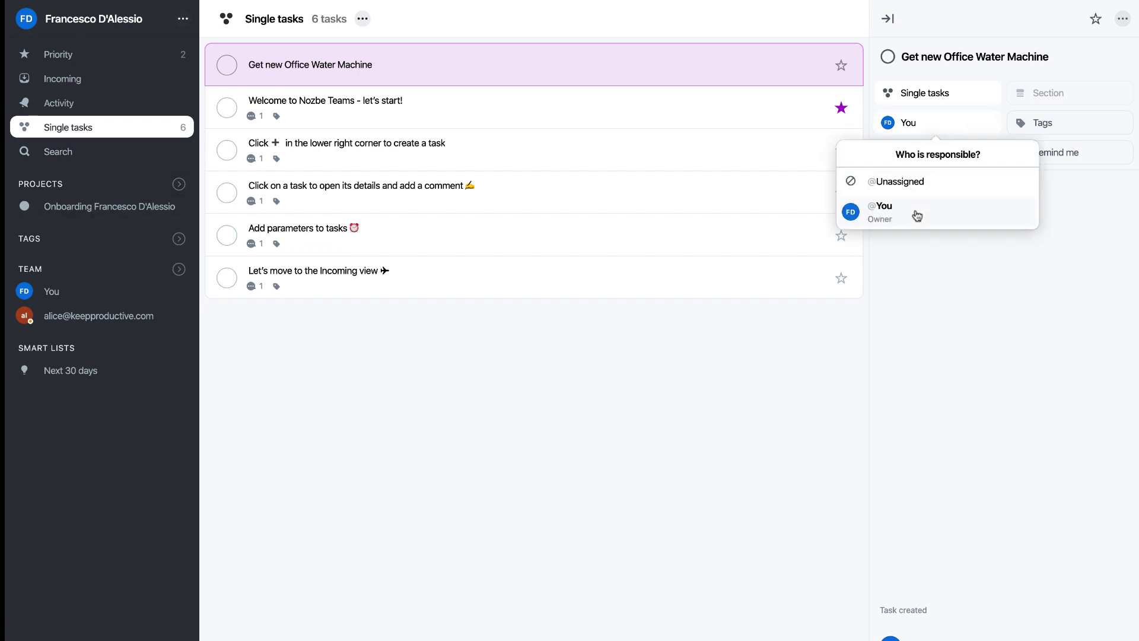
left_click(942, 244)
left_click(1050, 123)
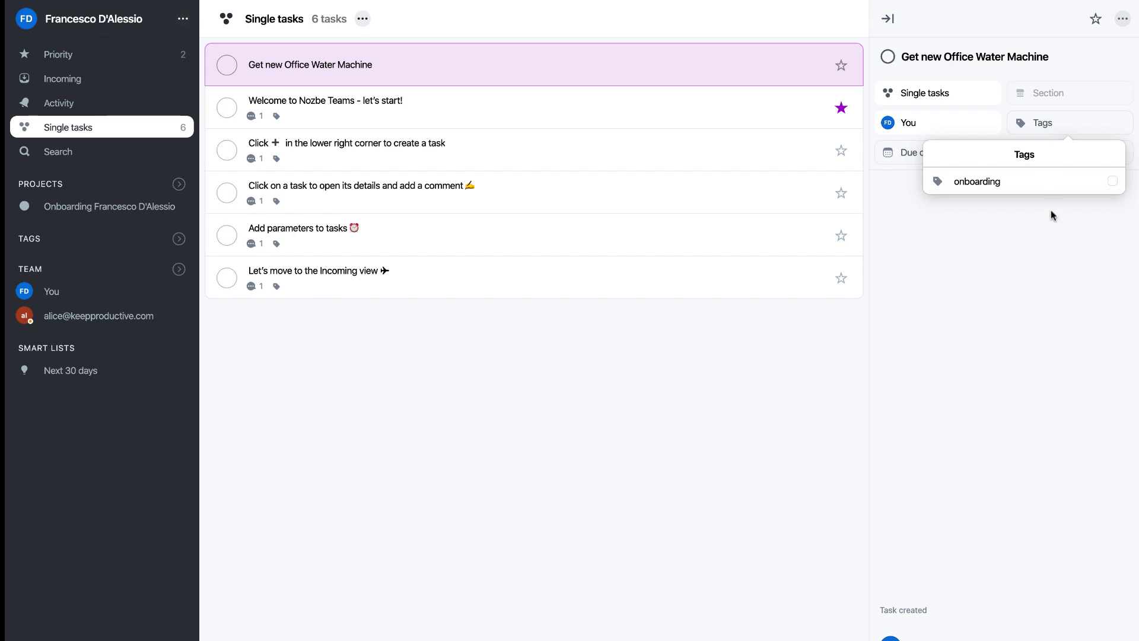
left_click(1054, 215)
left_click(1039, 126)
left_click(993, 231)
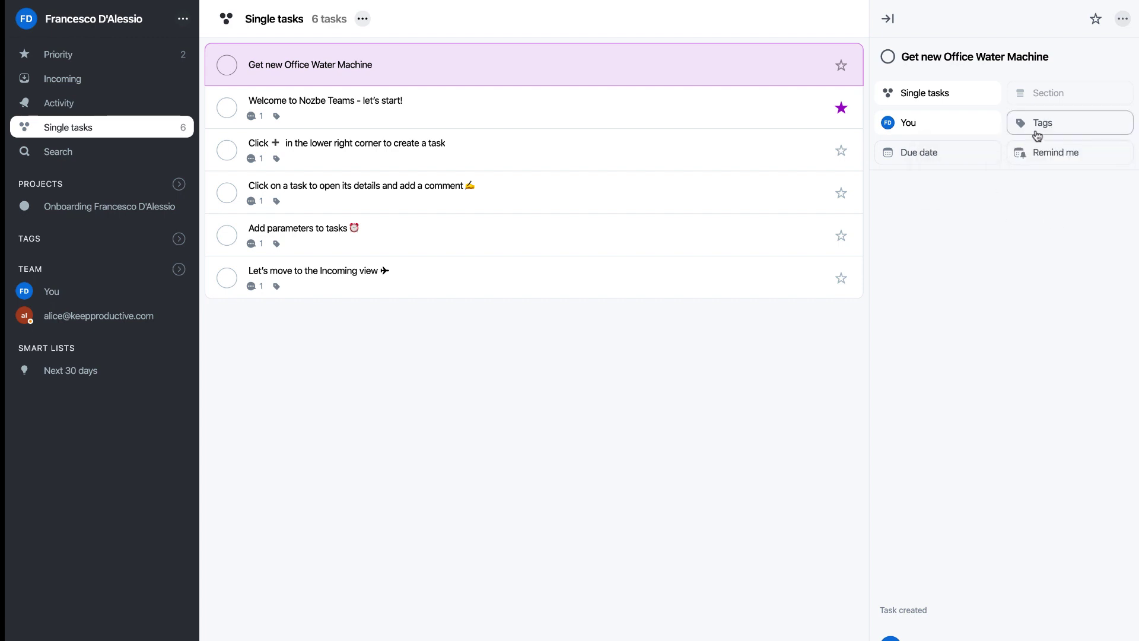
- Create a new tag named "admin" with the pink color and the wrench icon
left_click(178, 239)
left_click(23, 20)
left_click(179, 239)
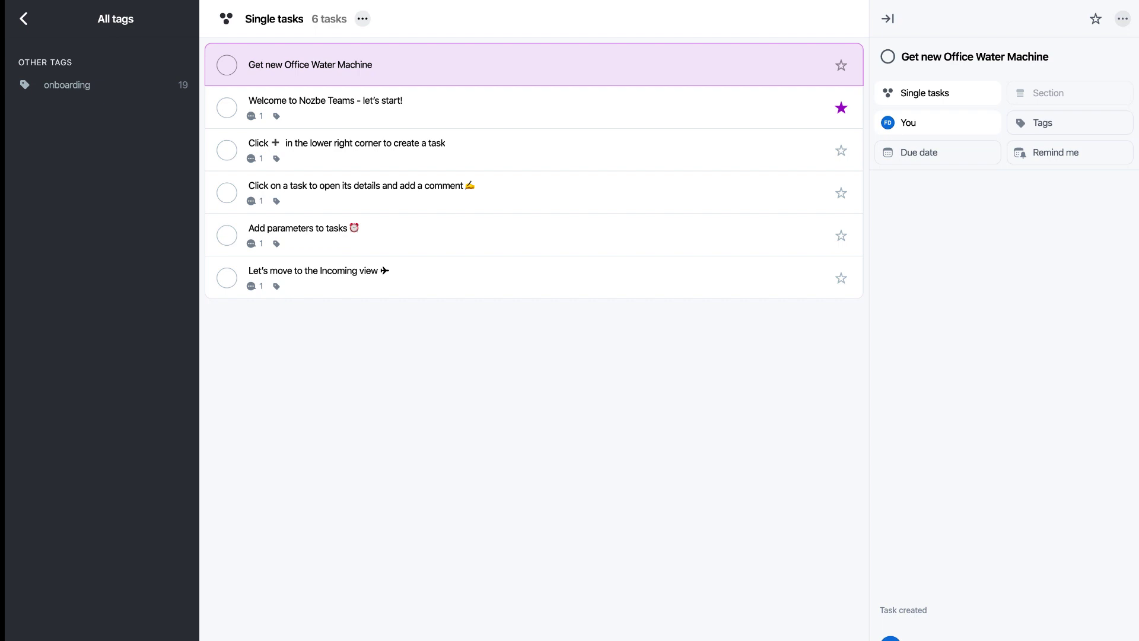
type("admin")
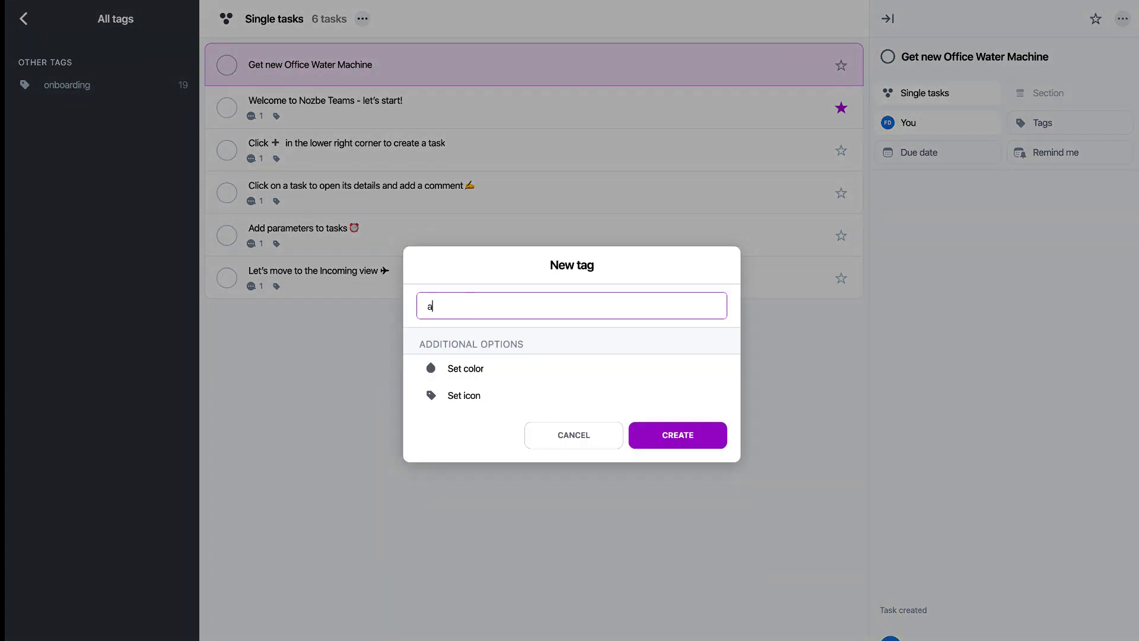
left_click(529, 368)
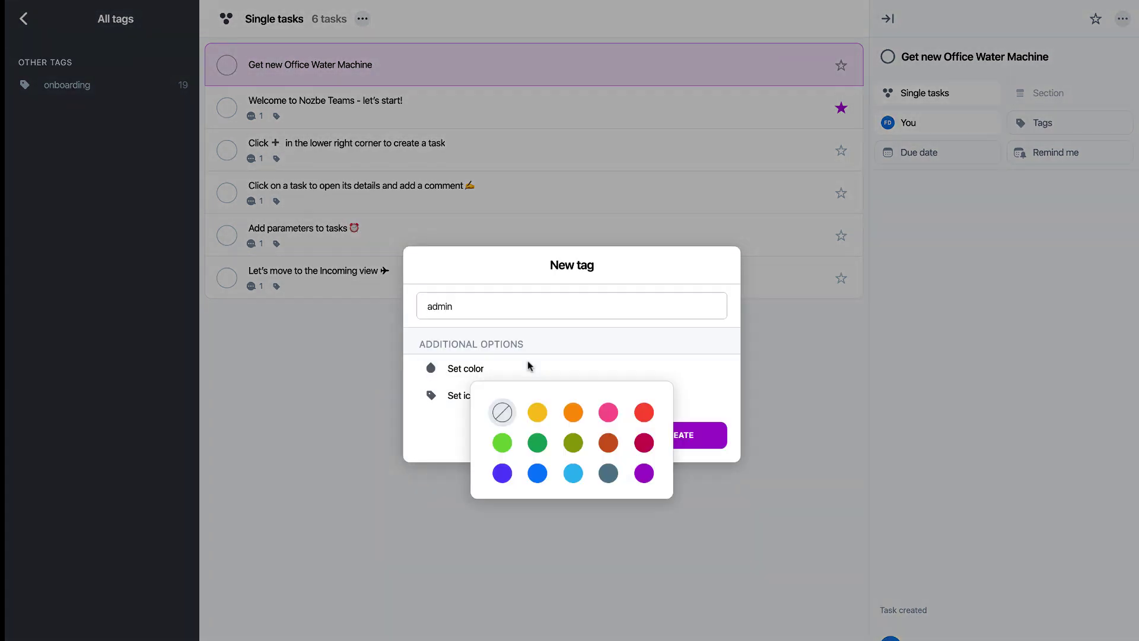
left_click(616, 422)
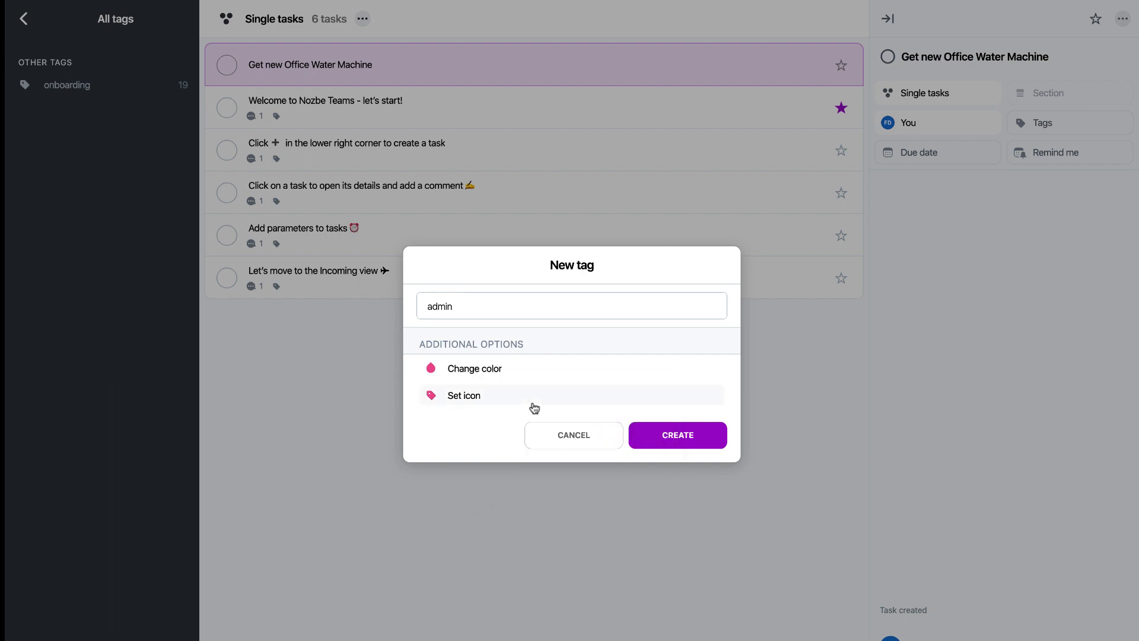
left_click(497, 394)
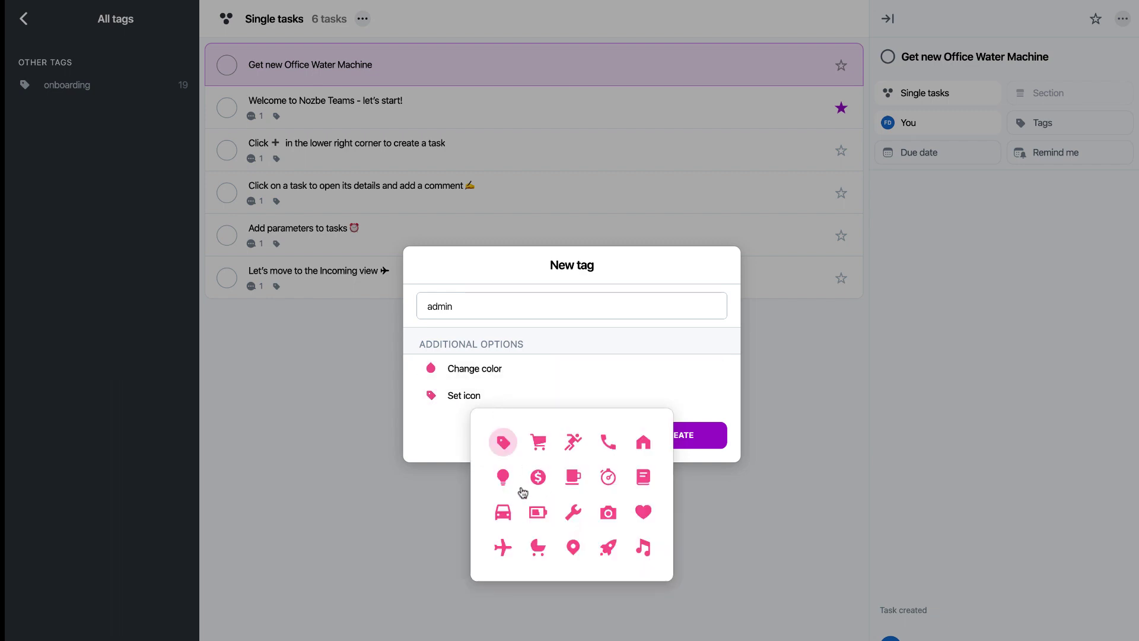
left_click(573, 513)
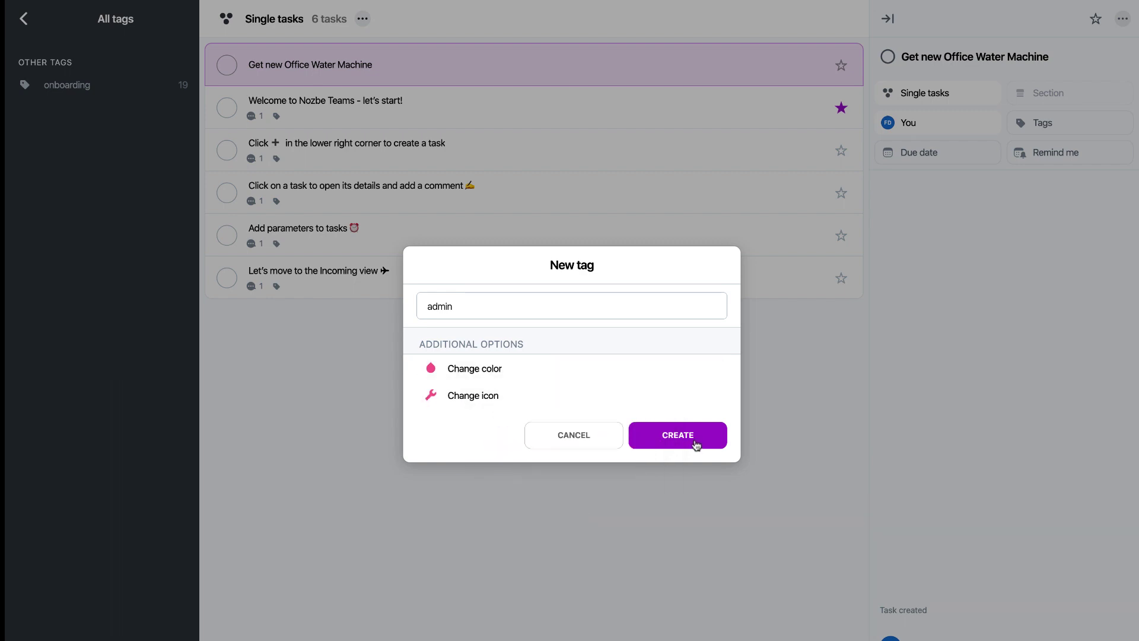
left_click(693, 438)
- Assign the "admin" tag to the "Get new Office Water Machine" task and return from the list of all tags
left_click(1040, 122)
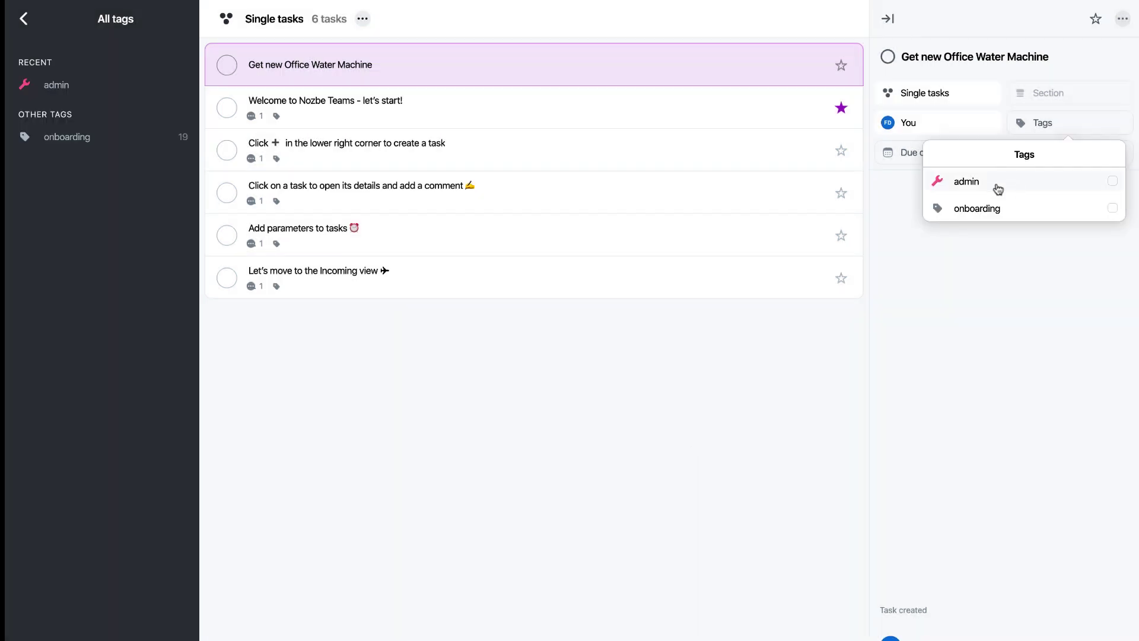
left_click(997, 186)
left_click(1007, 319)
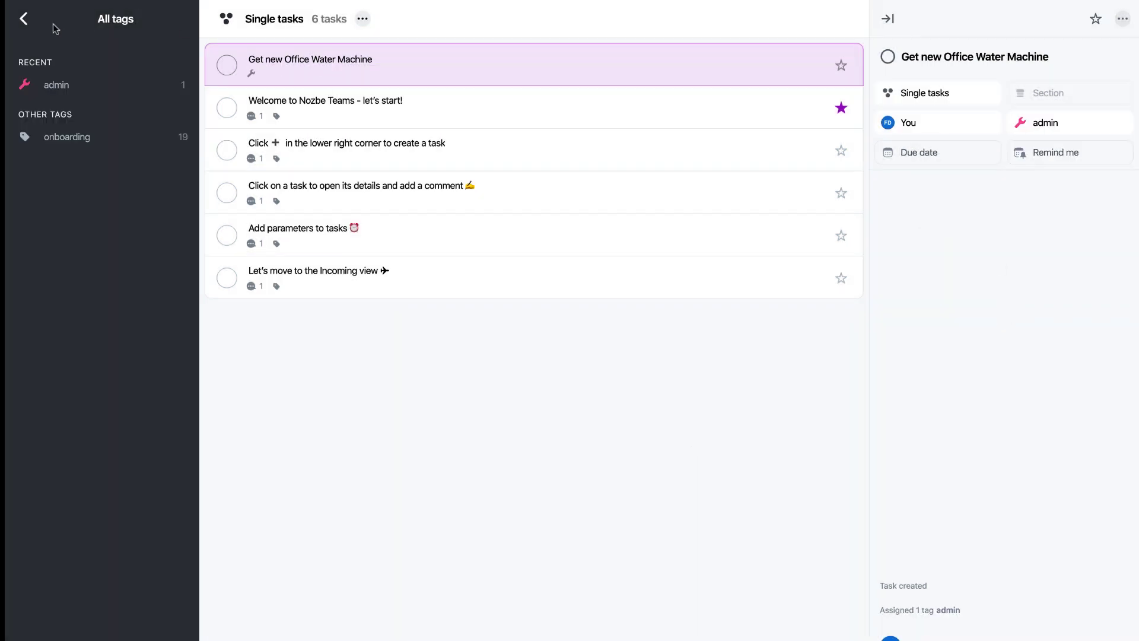
left_click(24, 19)
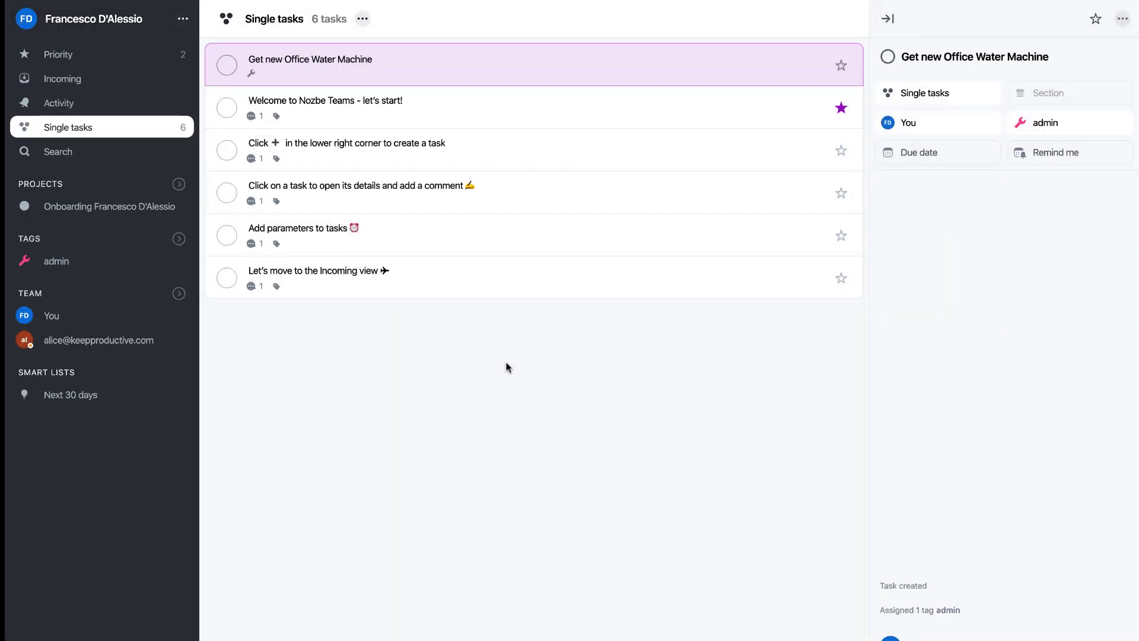
- Set the due date of the "Get new Office Water Machine" task to Friday, January 17, 2020
left_click(433, 93)
left_click(437, 72)
left_click(935, 152)
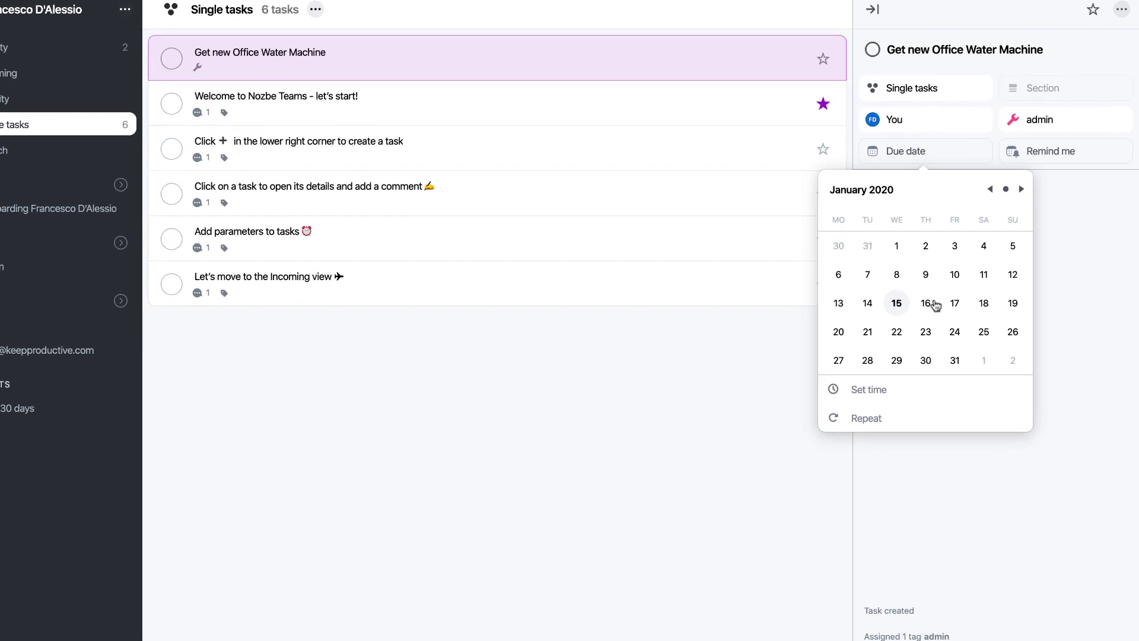
left_click(955, 303)
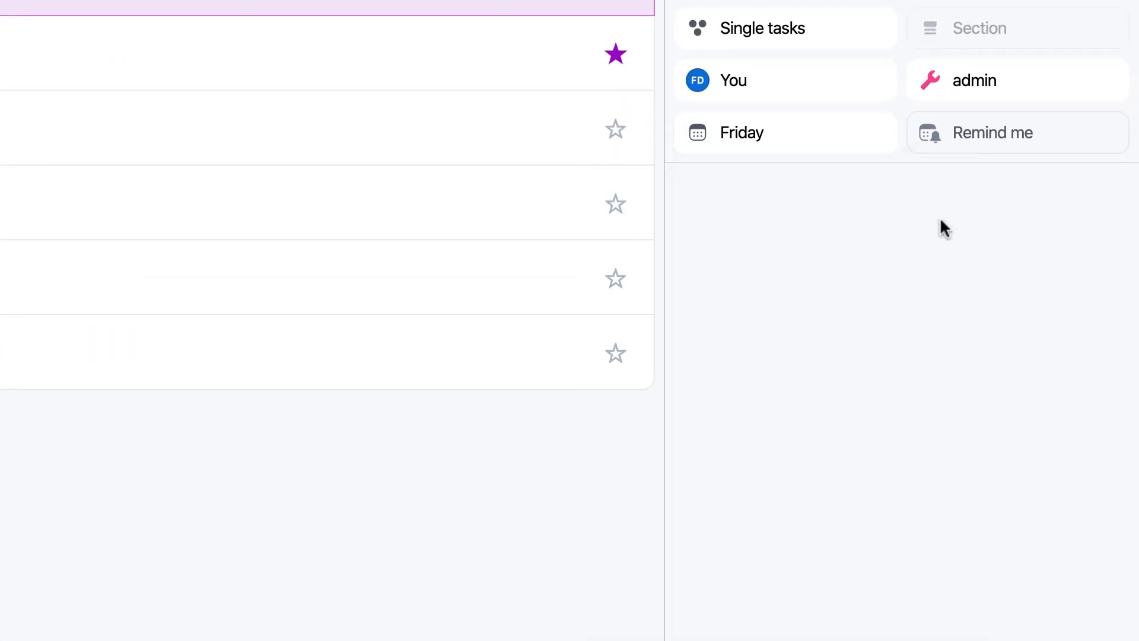
- Choose a task reminder for tomorrow at 9:00 AM and check the options for reminding before the due date
left_click(959, 138)
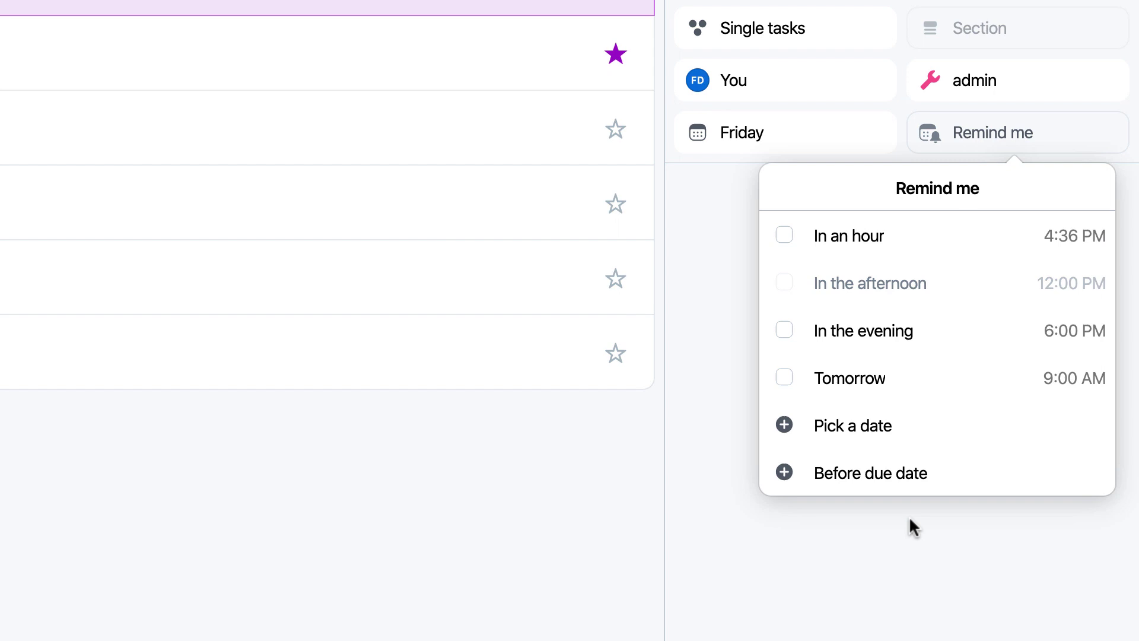
left_click(889, 380)
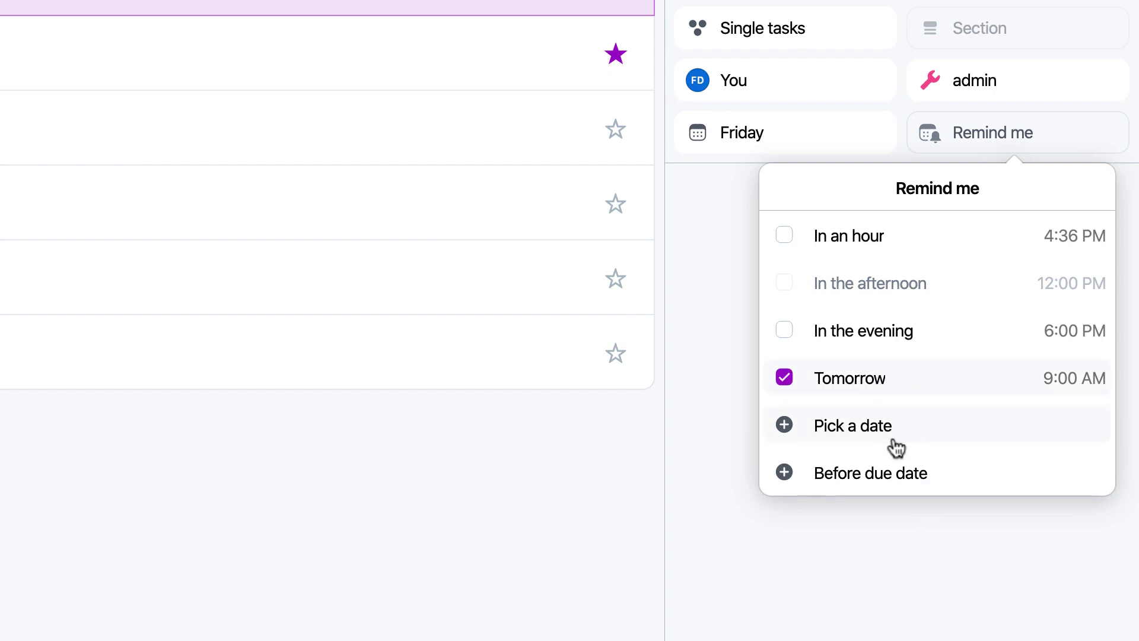
left_click(906, 484)
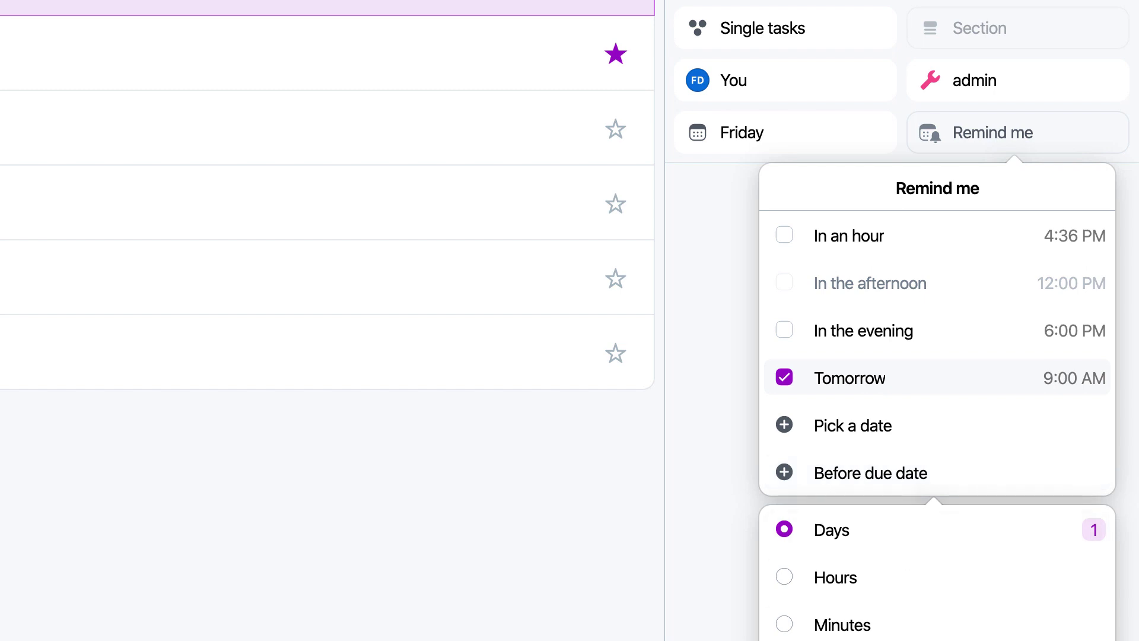
key("Escape")
- Expand the task's history entries to check who made each change and when, and collapse them again
left_click(858, 590)
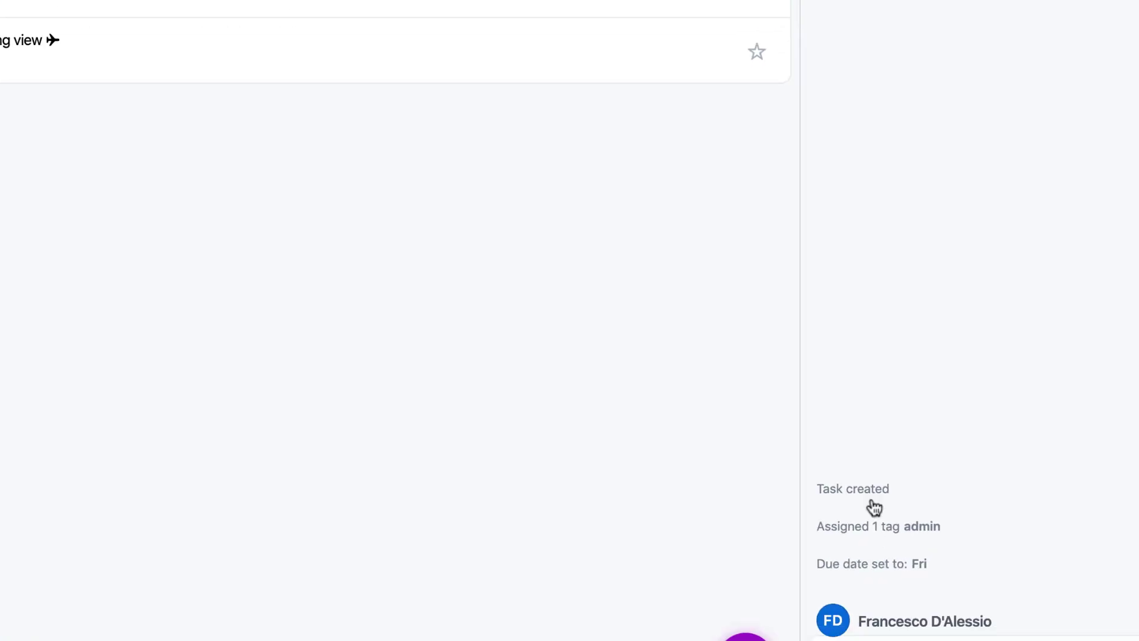
left_click(750, 425)
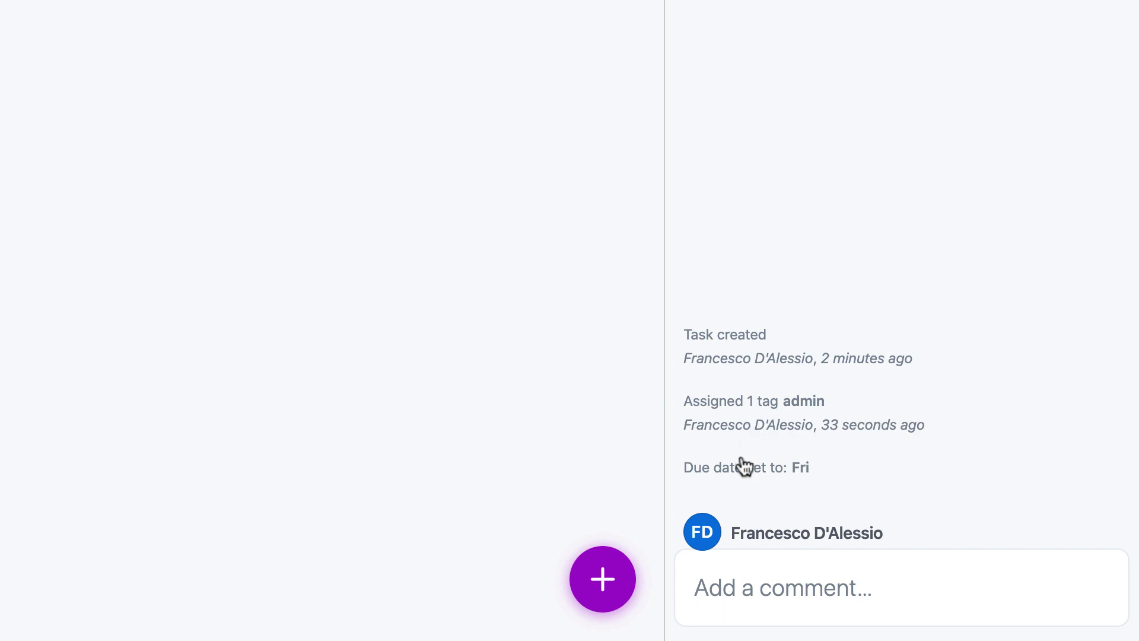
left_click(742, 468)
left_click(709, 479)
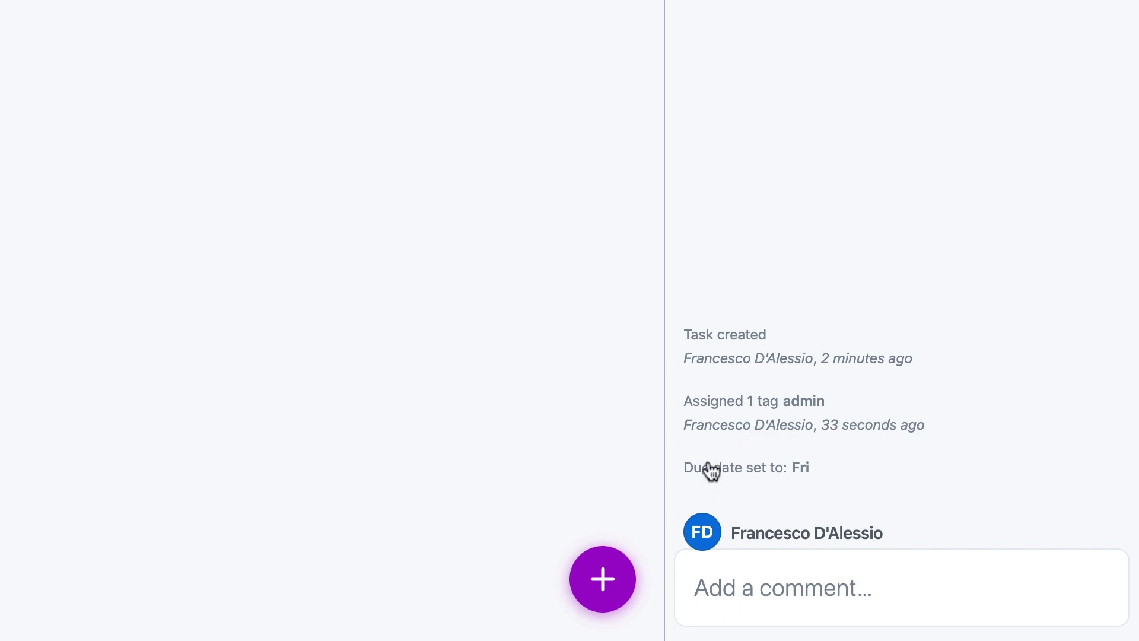
left_click(721, 429)
left_click(727, 380)
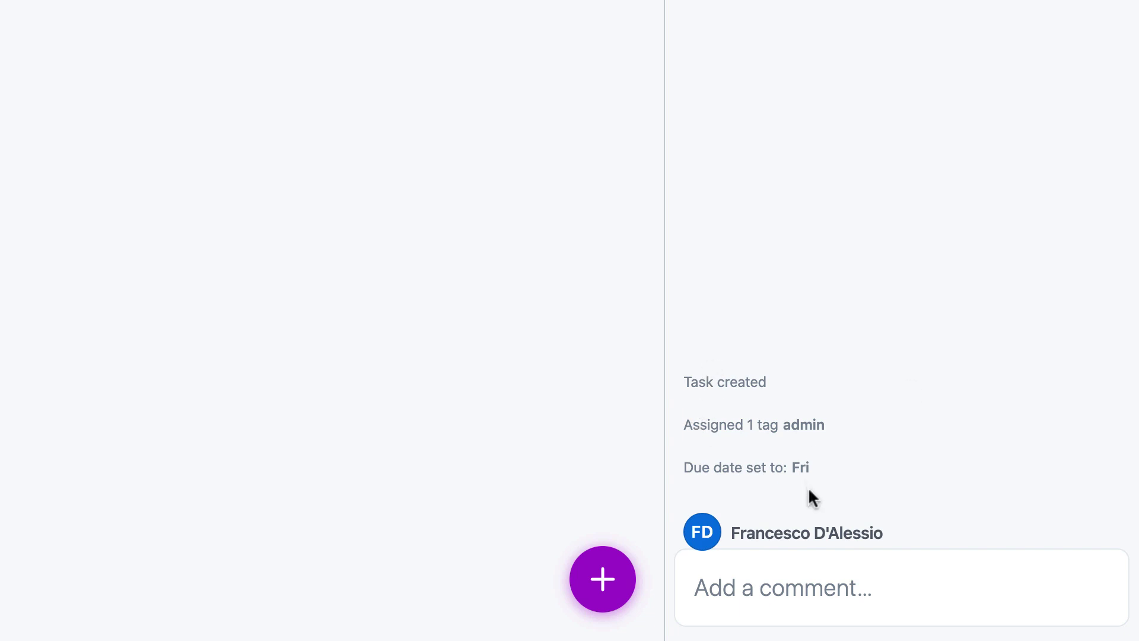
- Try the checklist, bulleted and numbered list formats and the enlarged editor in a task comment, leaving the comment unsent
left_click(811, 606)
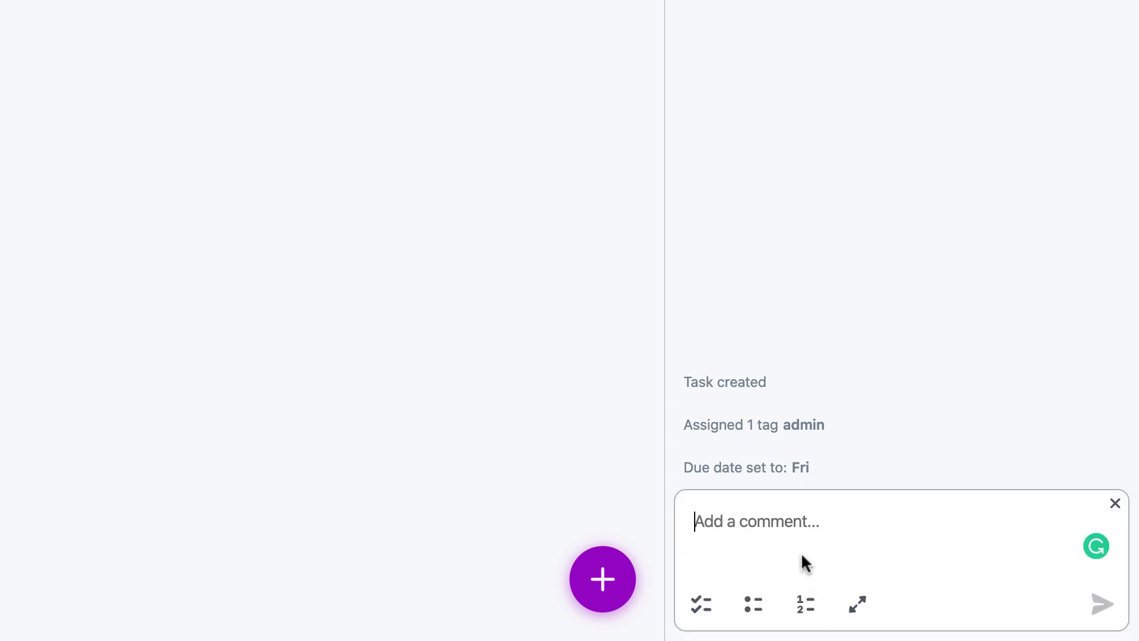
left_click(709, 613)
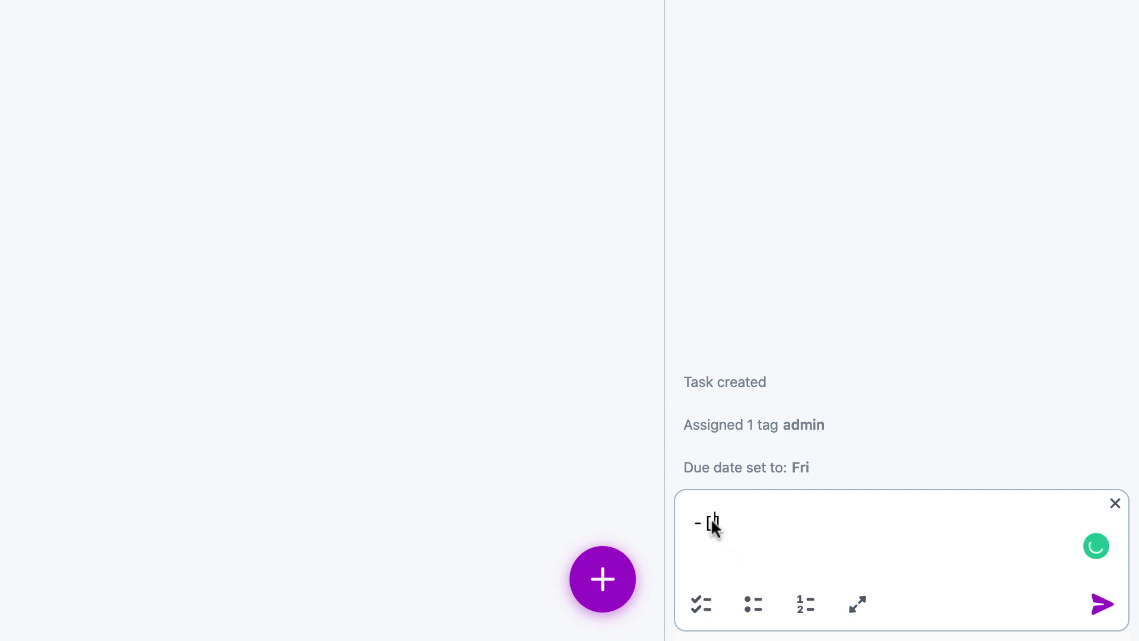
left_click(753, 606)
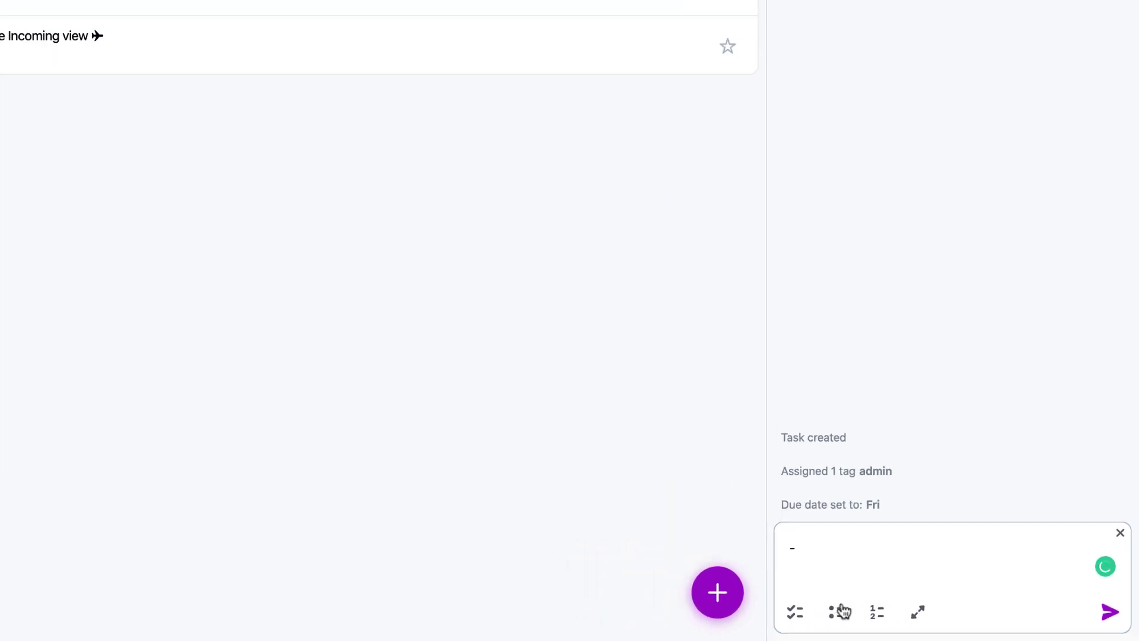
left_click(918, 611)
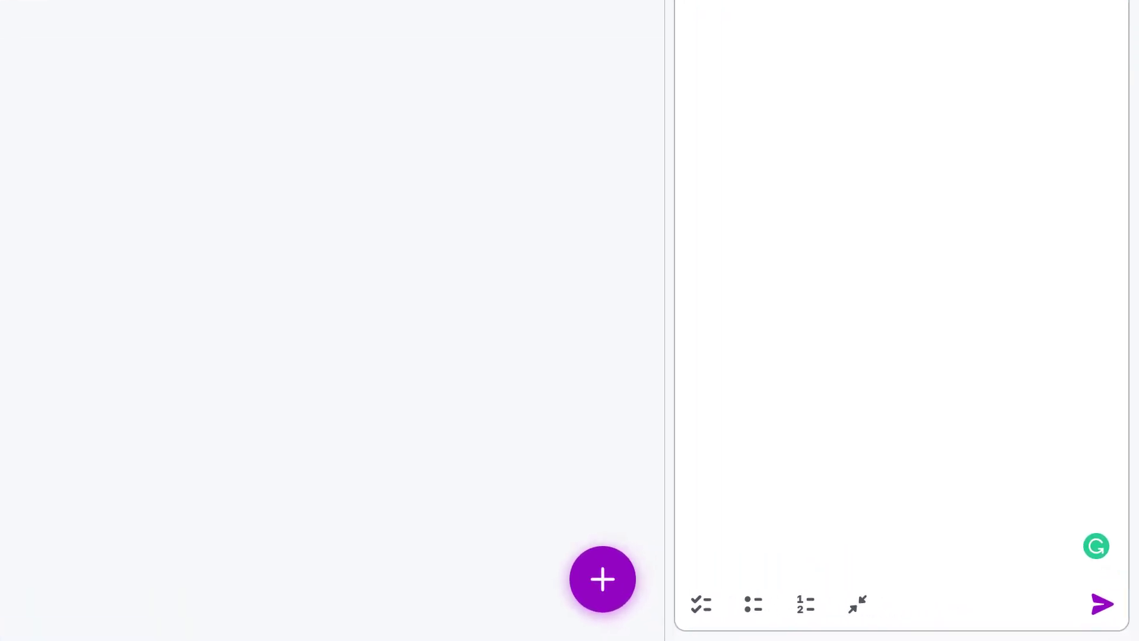
left_click(858, 604)
left_click(905, 585)
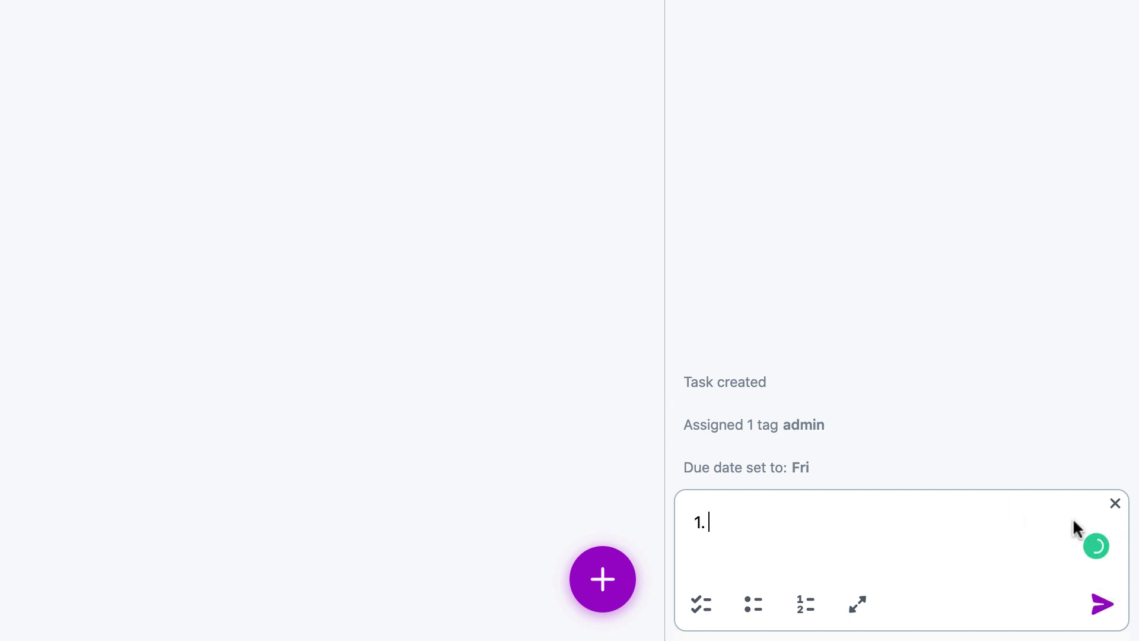
left_click(1115, 503)
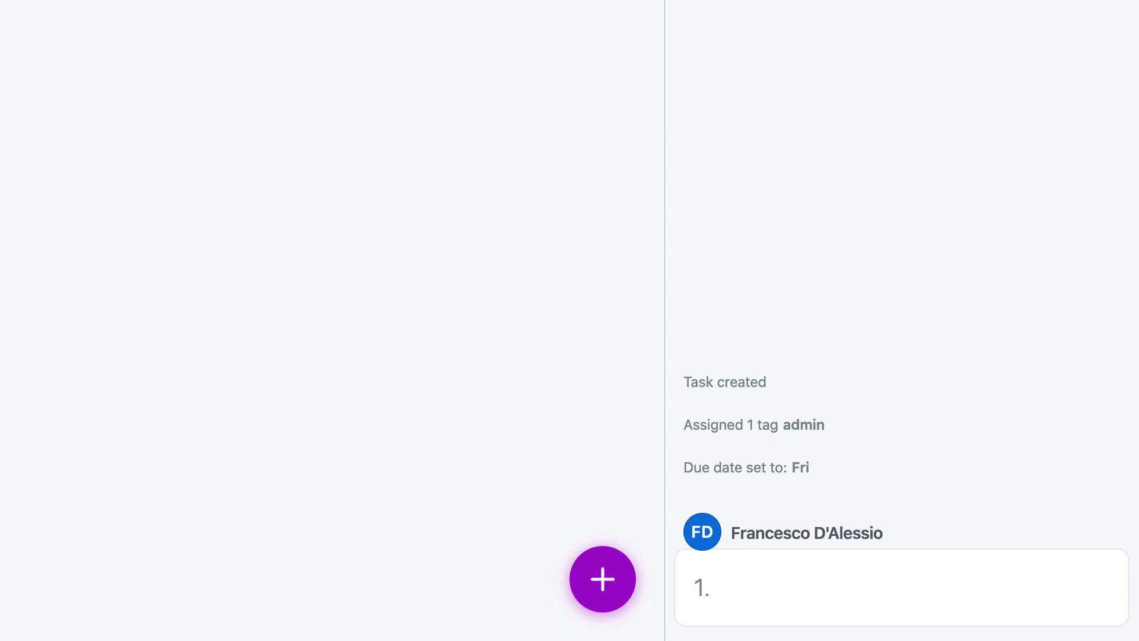
- Mark the "Get new Office Water Machine" task as unread and check its rename option without changing the name
left_click(1123, 19)
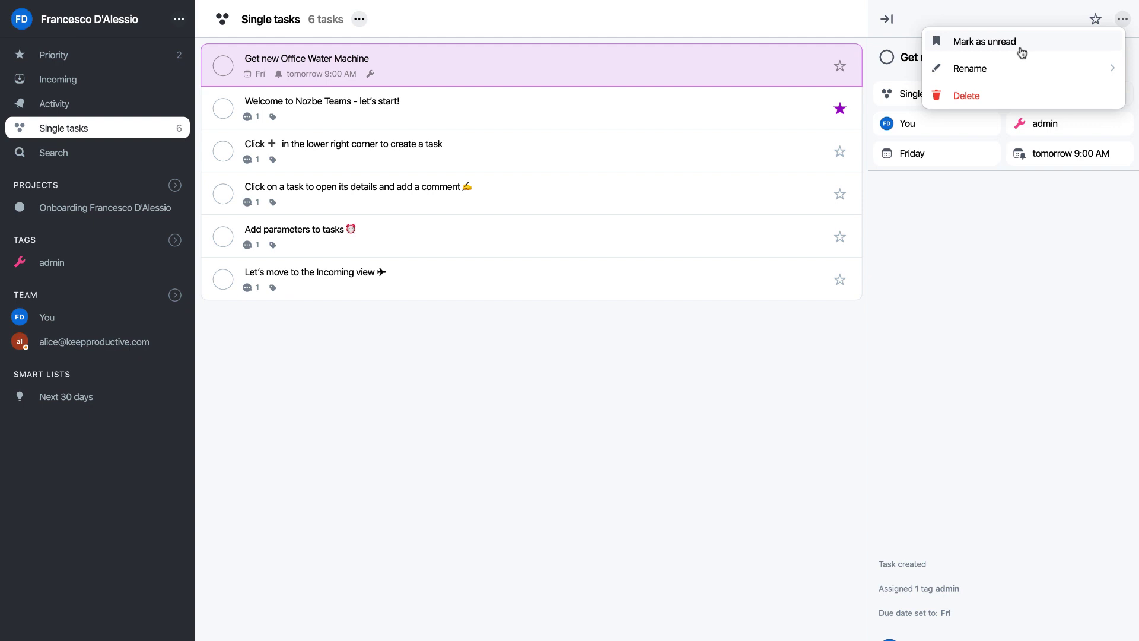
left_click(1022, 48)
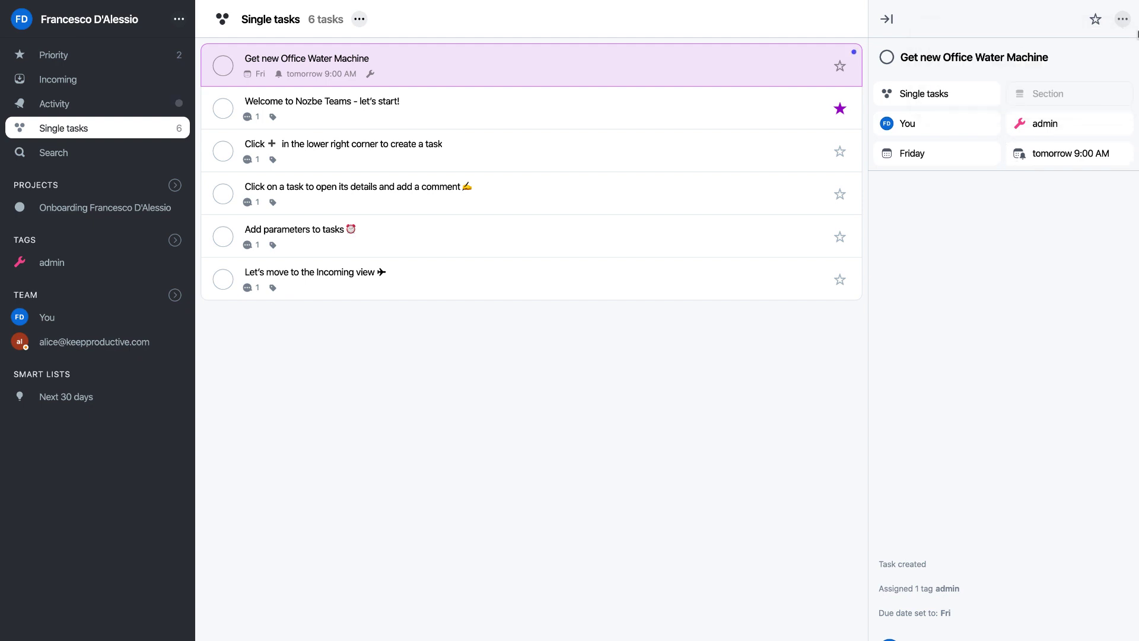
left_click(1123, 20)
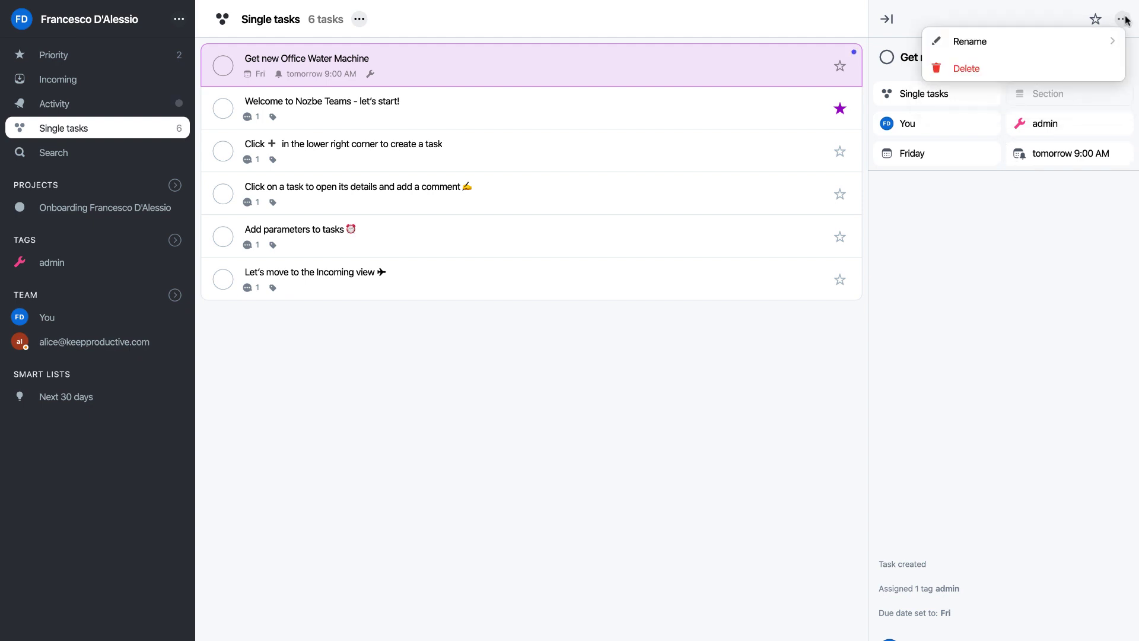
left_click(1057, 48)
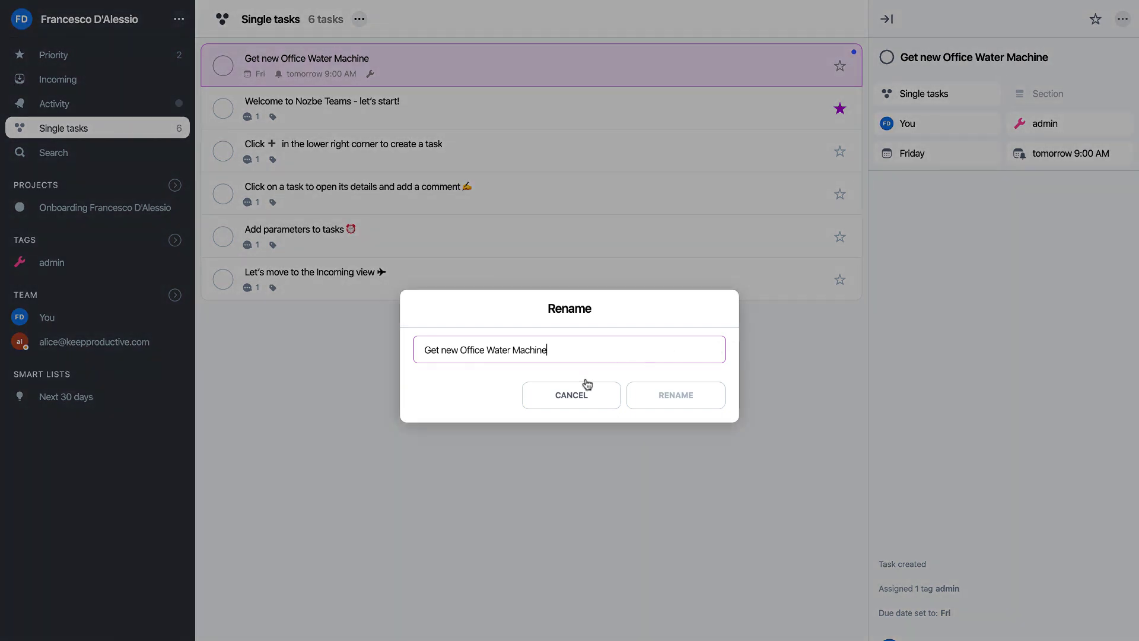
left_click(585, 388)
- Open the unread task from Activity and set its due date to Monday, January 13, 2020, accepting a past date
left_click(96, 102)
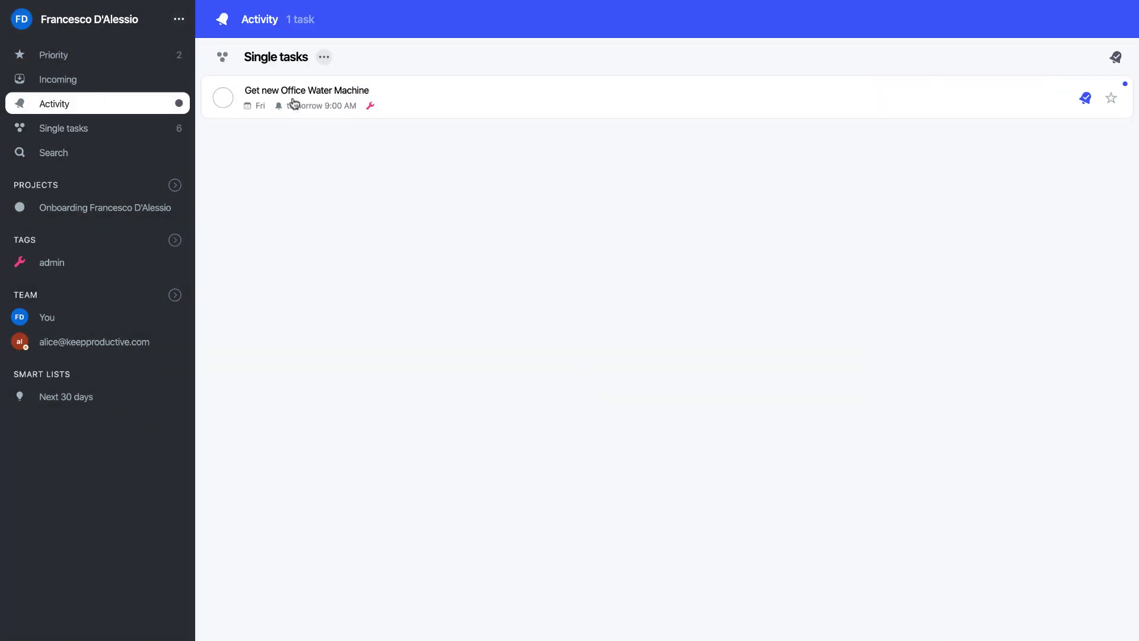
left_click(330, 99)
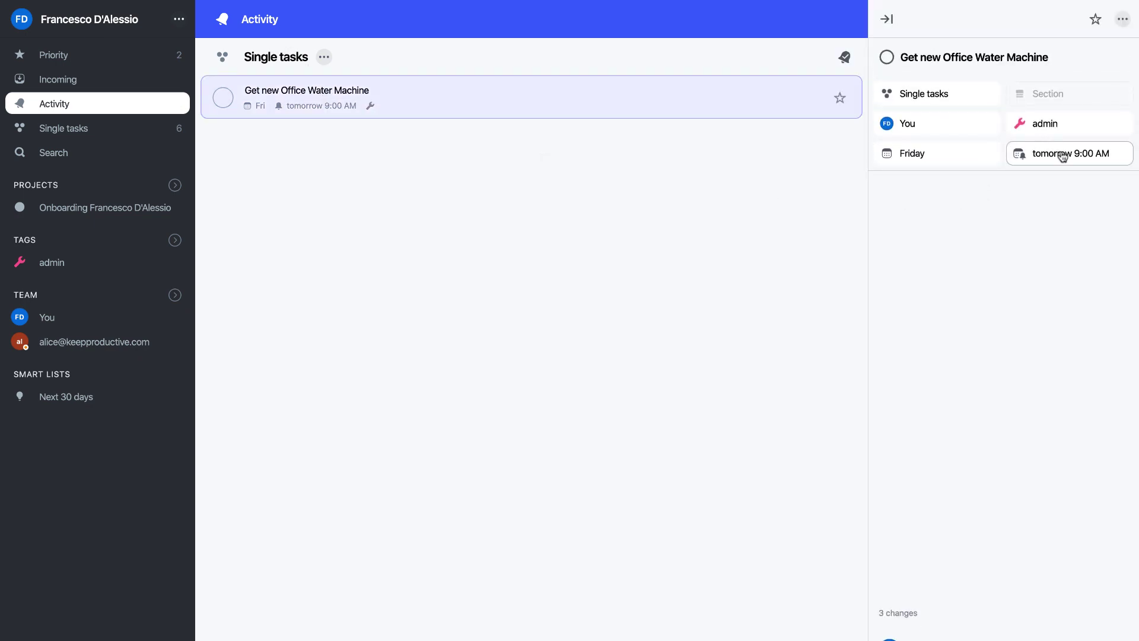
left_click(968, 153)
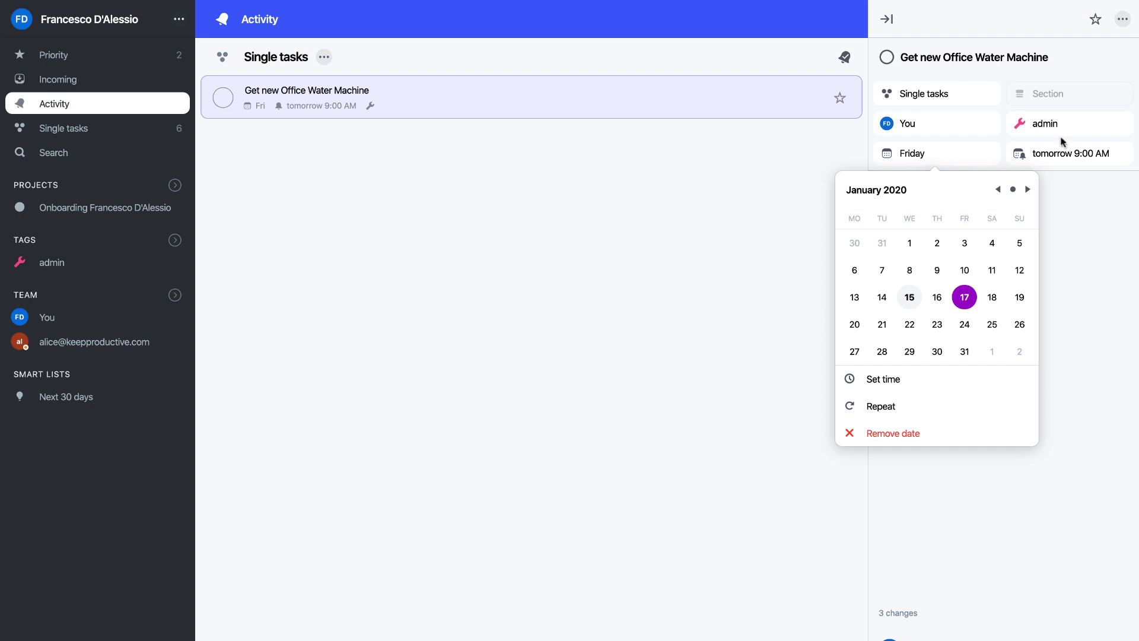
left_click(855, 297)
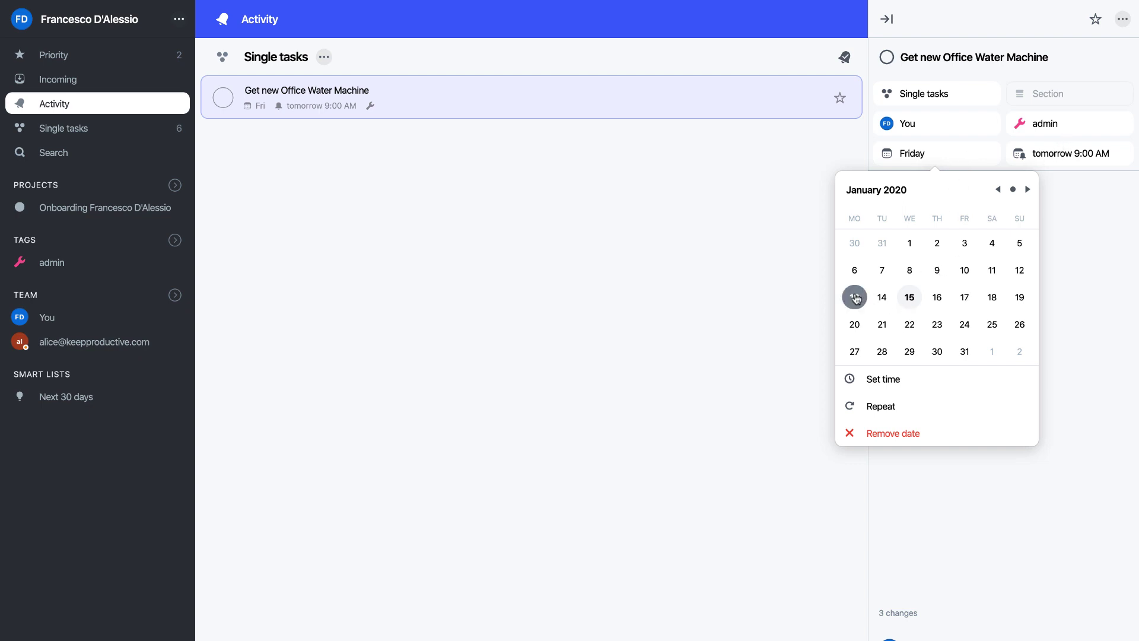
left_click(1133, 261)
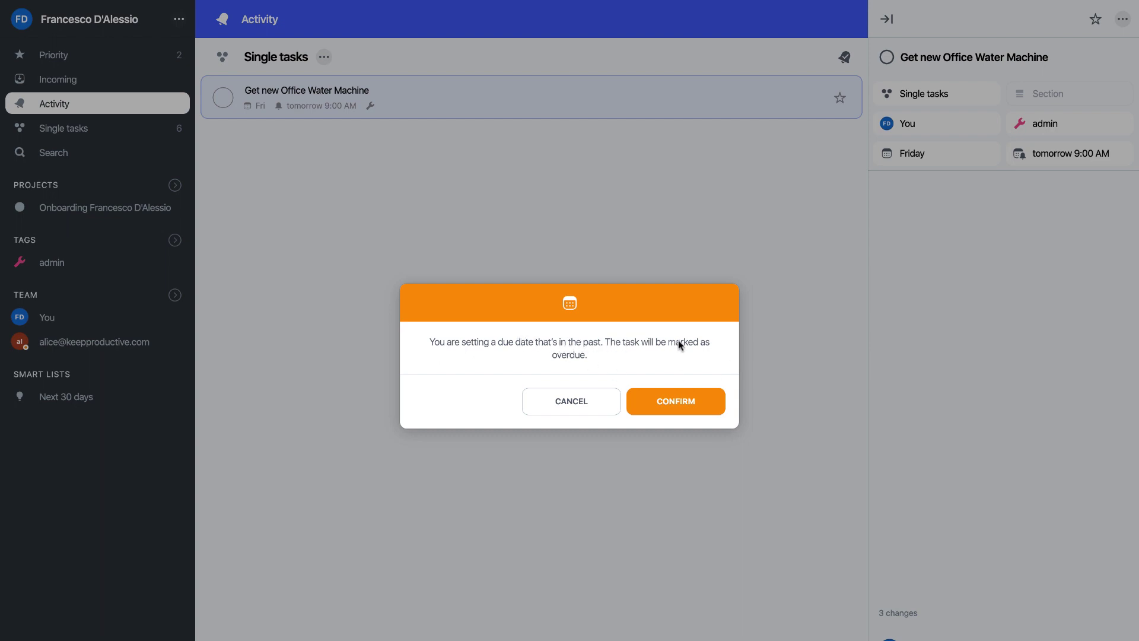
left_click(696, 405)
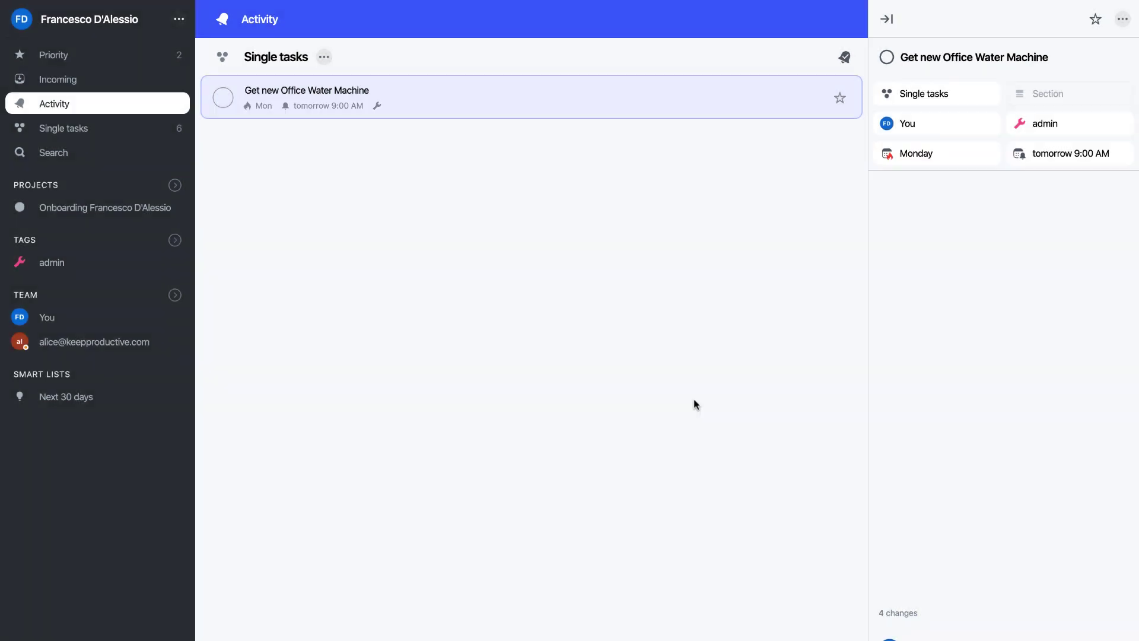
- Review the Single tasks, Activity and Incoming views, and open the overdue water machine task in Single tasks
left_click(77, 127)
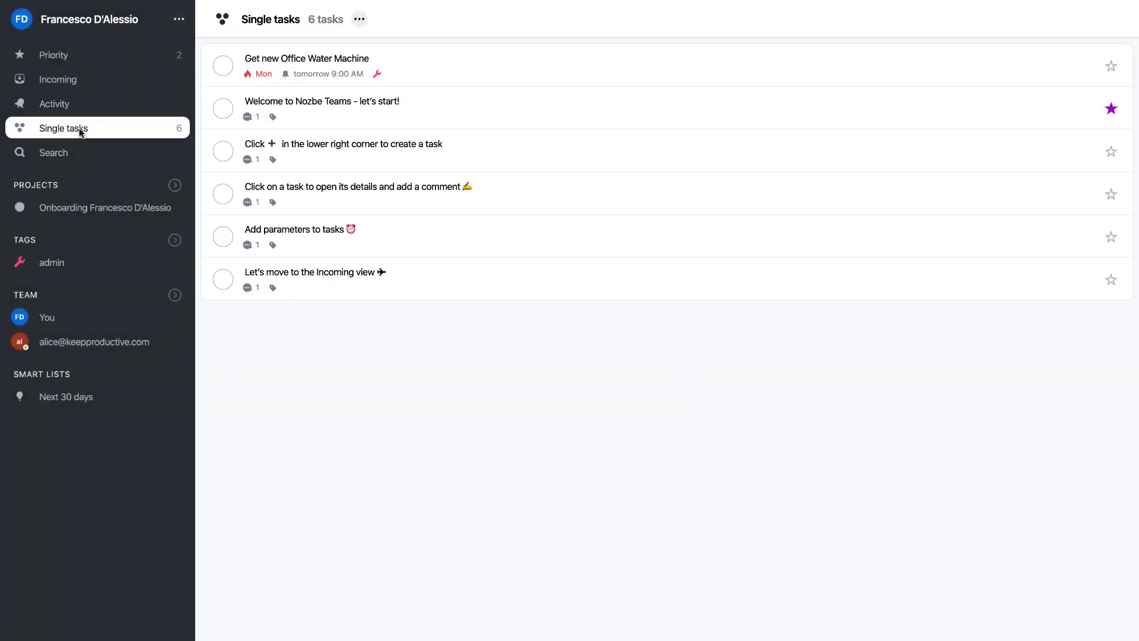
left_click(79, 86)
left_click(81, 110)
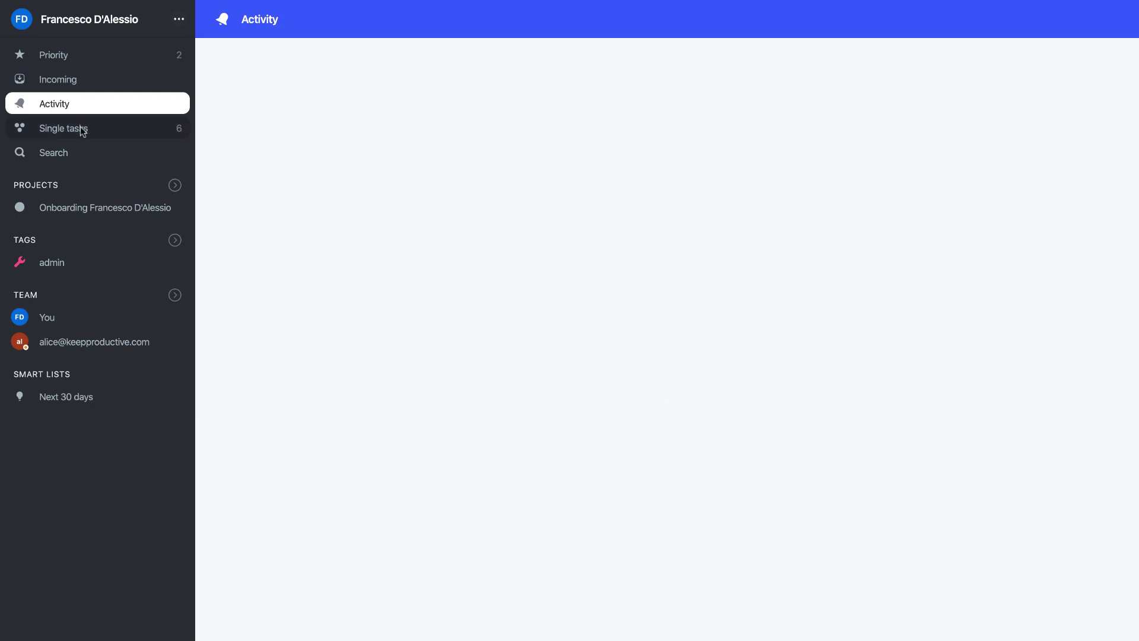
left_click(80, 127)
left_click(83, 87)
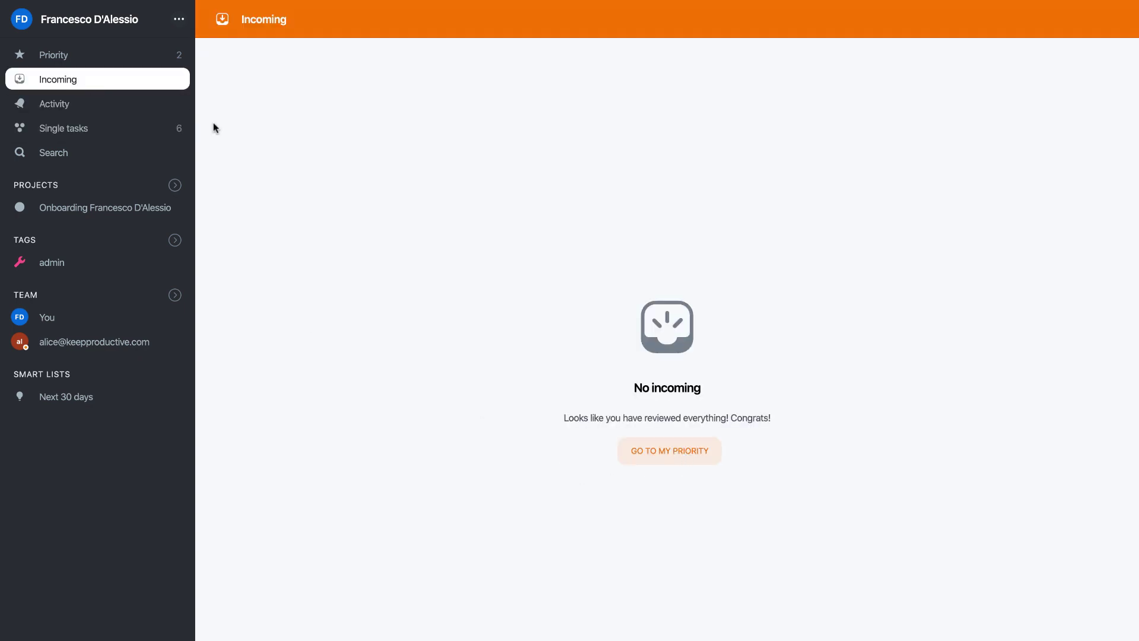
left_click(101, 127)
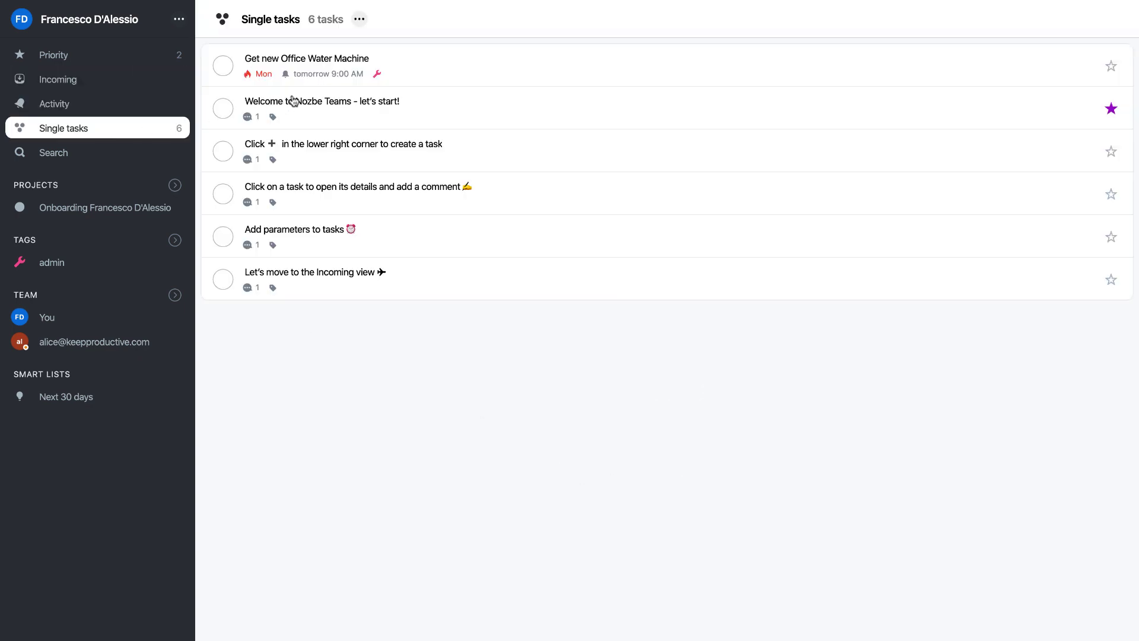
left_click(269, 75)
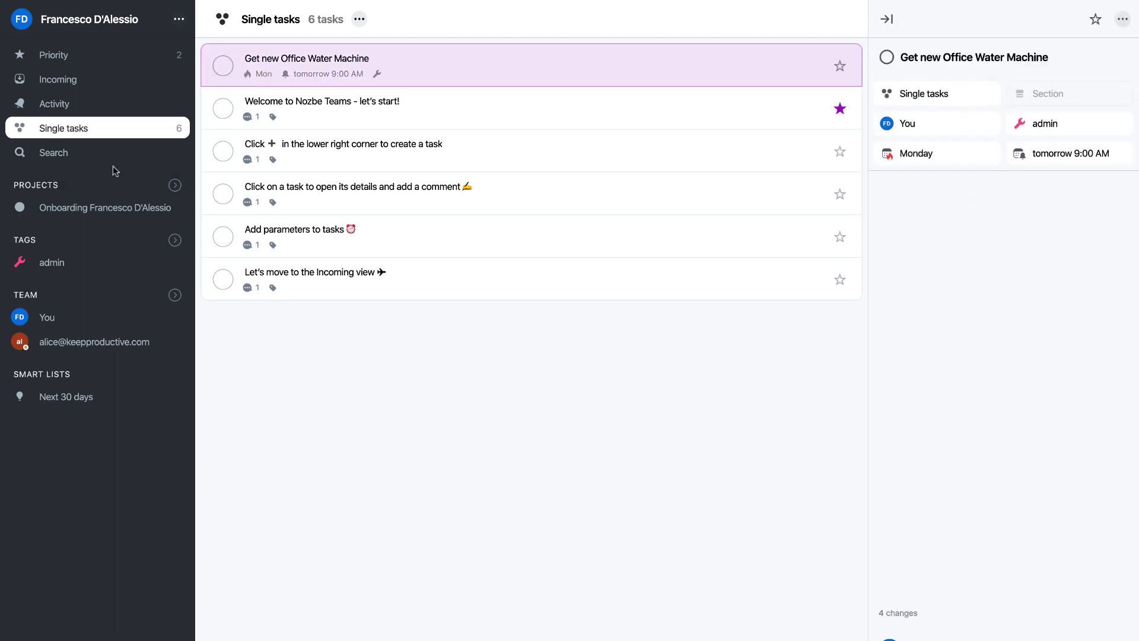
- Start a new project named "New Website" visible only to invited members and add the other team member to it
left_click(102, 197)
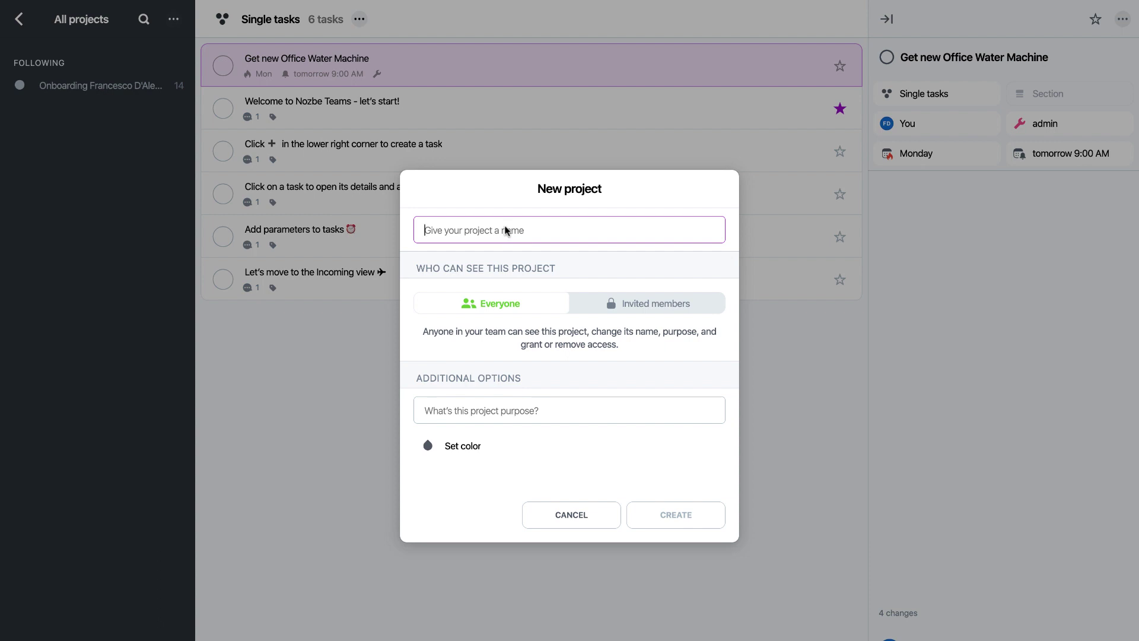
type("New Website")
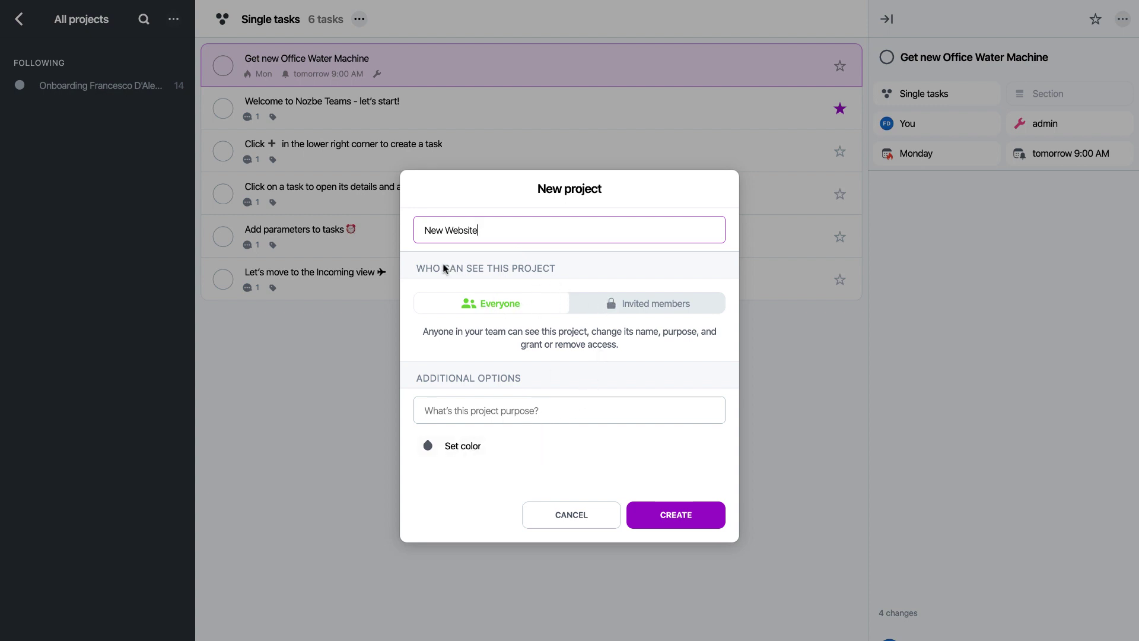
left_click(659, 306)
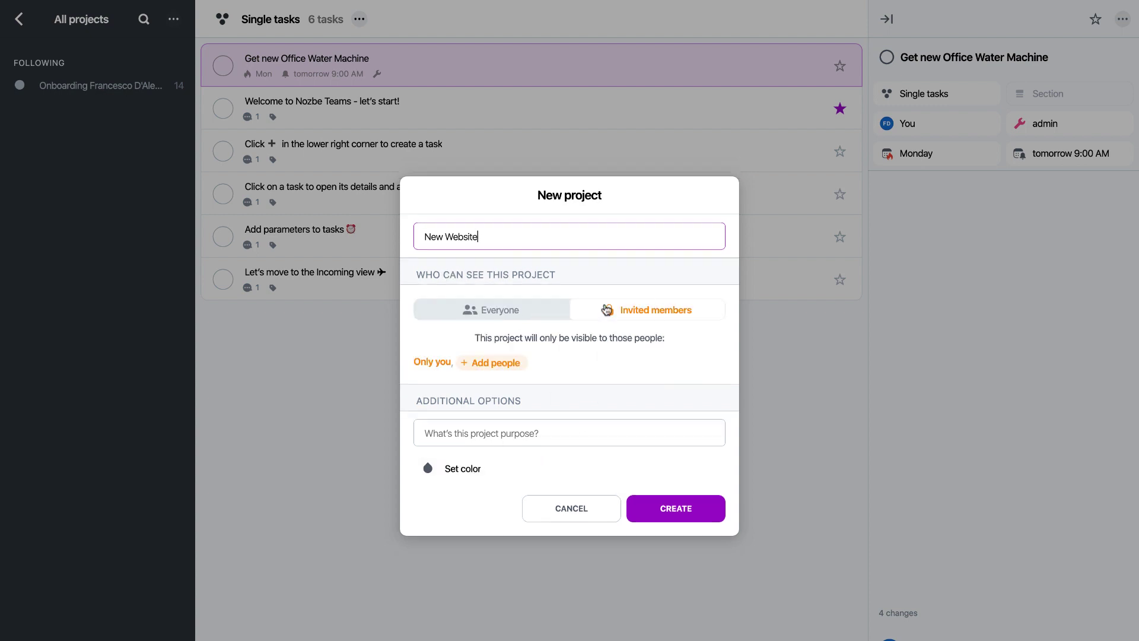
left_click(504, 363)
left_click(531, 439)
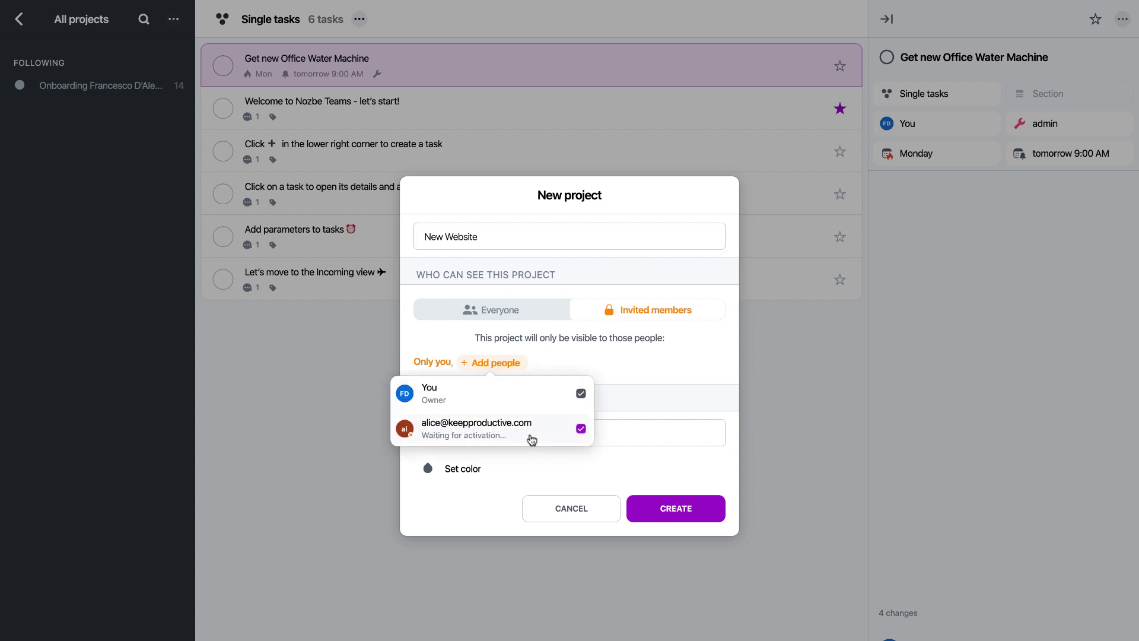
left_click(595, 351)
left_click(529, 311)
left_click(618, 303)
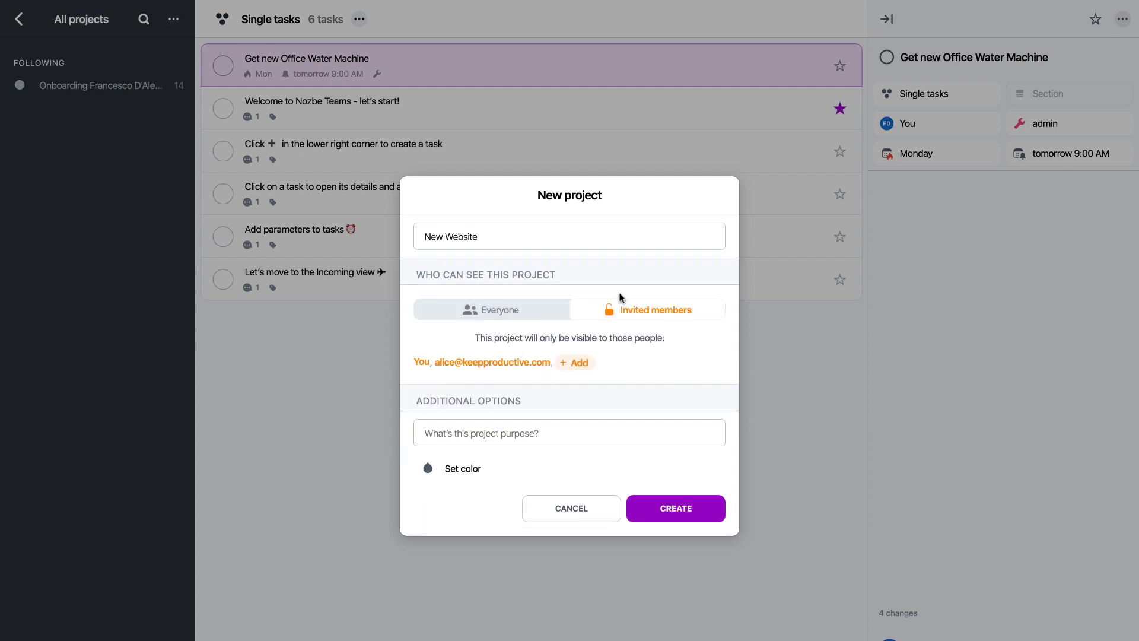
- Give the new project an orange color and the purpose "Renew the website design by 31 Jan", and create it
left_click(450, 467)
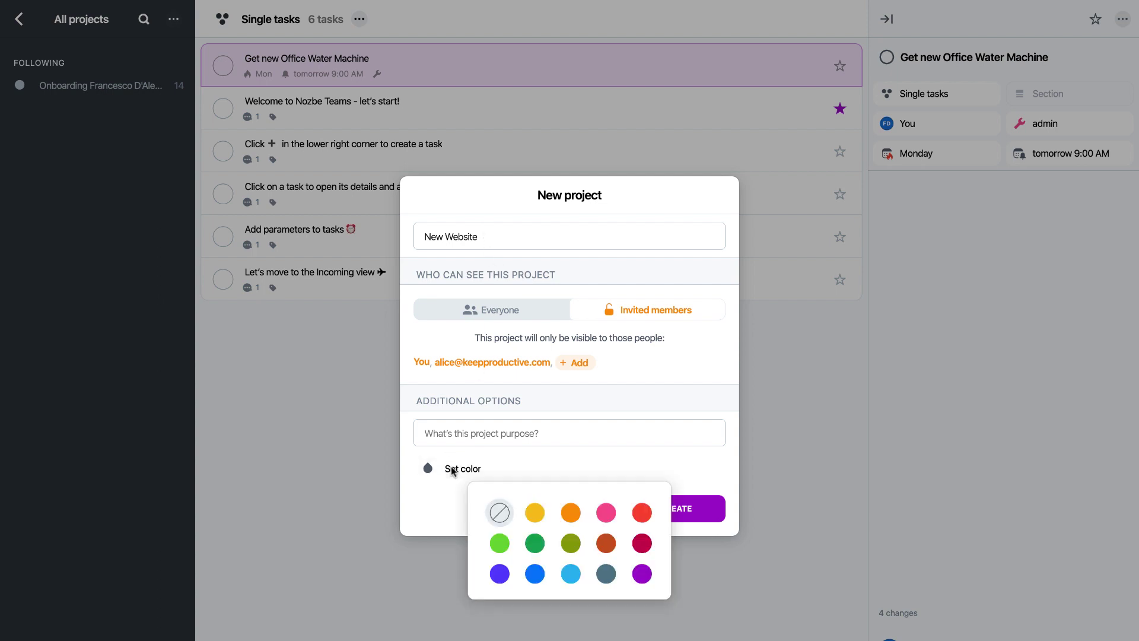
left_click(571, 514)
left_click(524, 444)
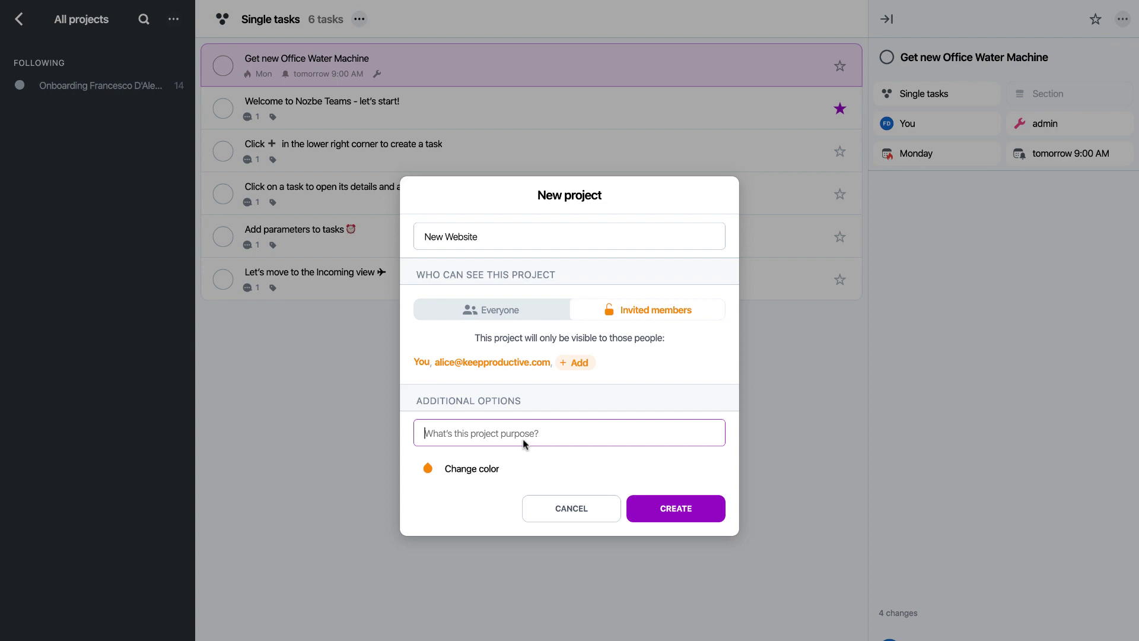
type("Renew the website")
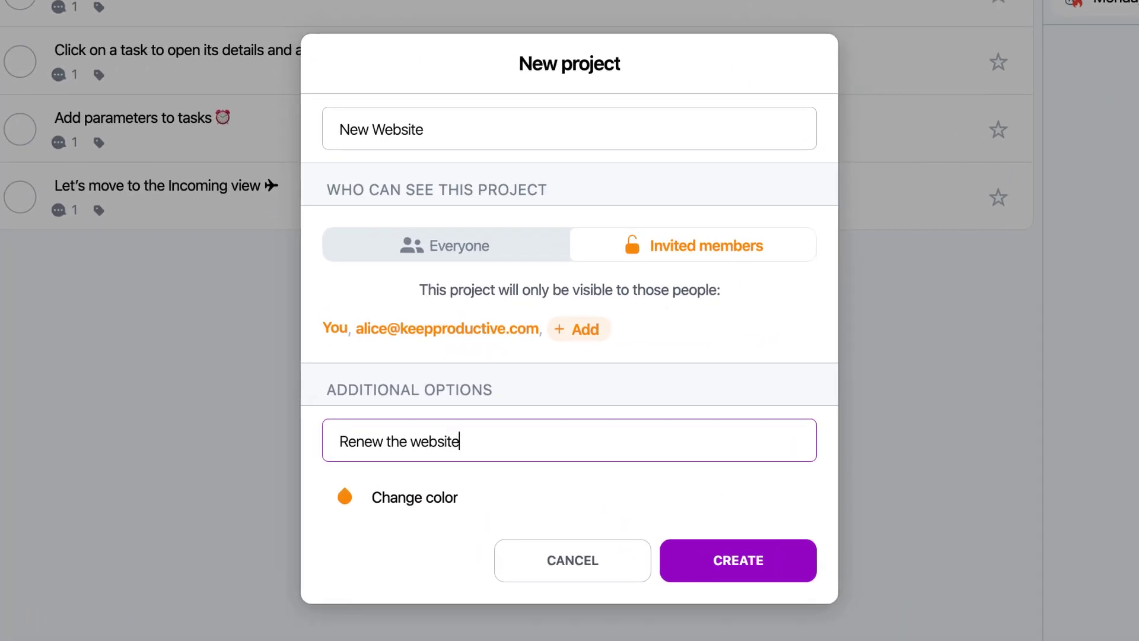
type(" design by 32")
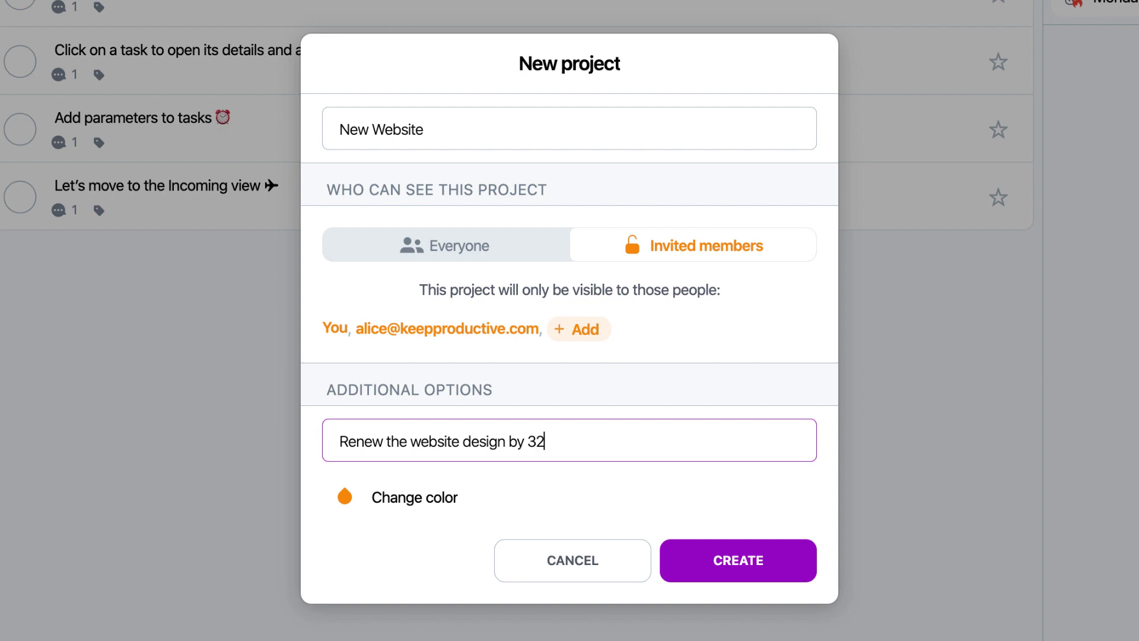
key("BackSpace")
type("1 D")
key("BackSpace")
type("Jan")
left_click(717, 571)
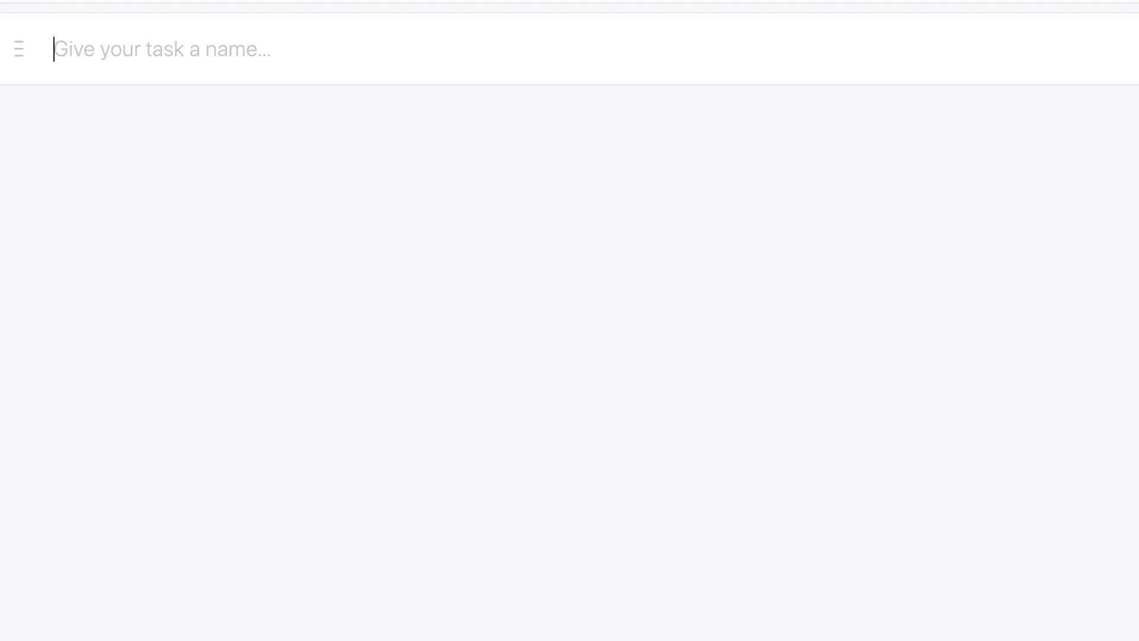
- Check the option to hide the project purpose without saving it, and dismiss the "New project" tip
left_click(1113, 124)
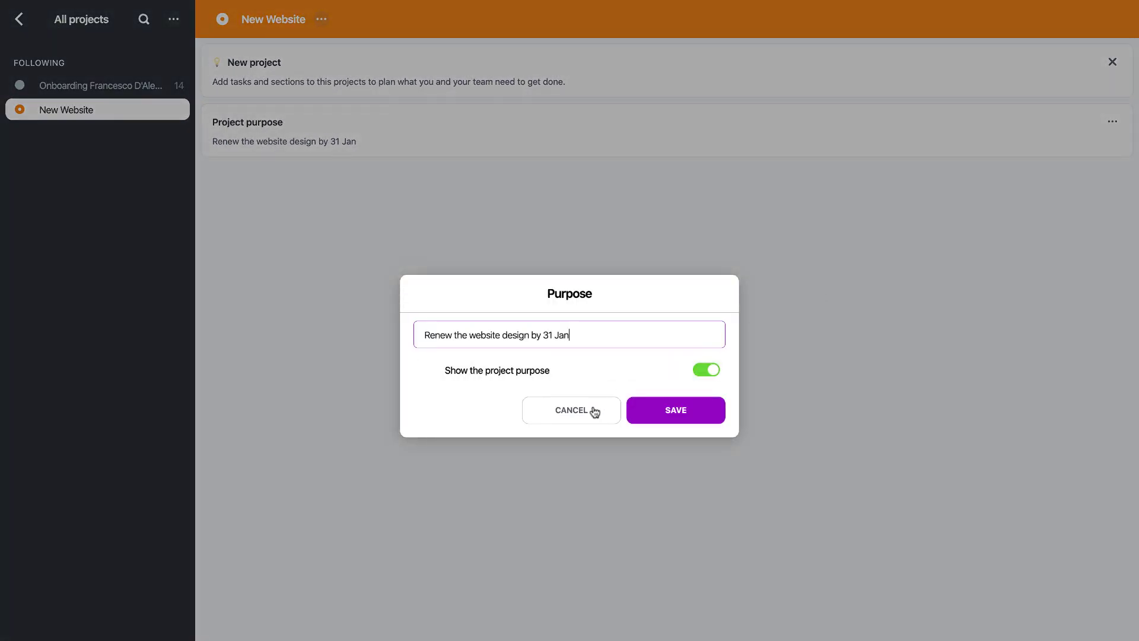
left_click(706, 370)
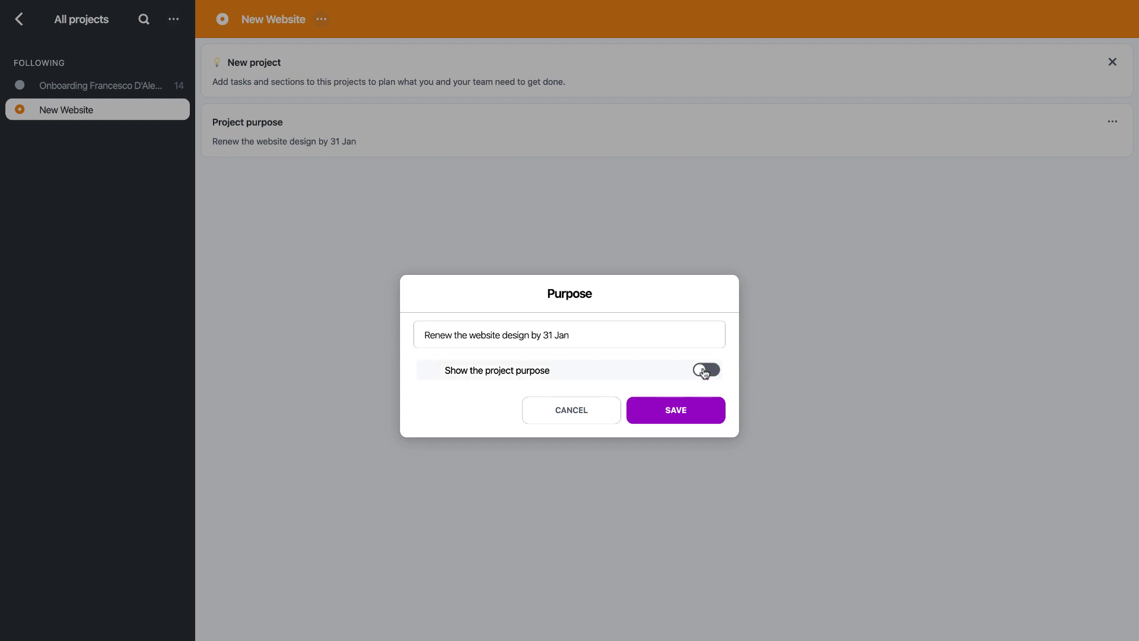
left_click(598, 405)
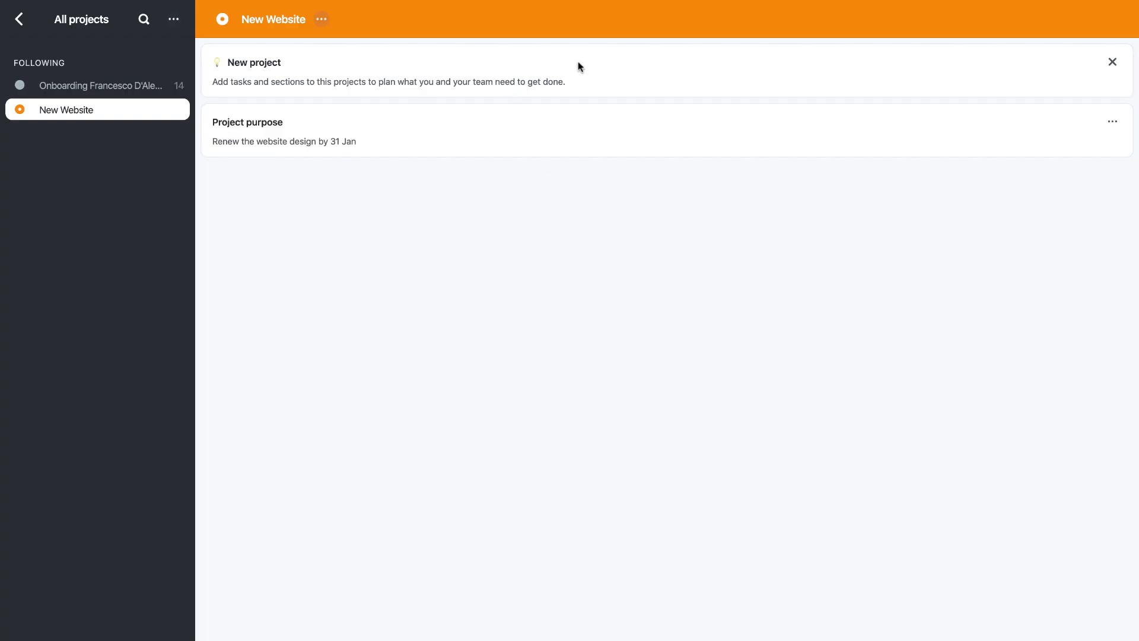
left_click(1113, 63)
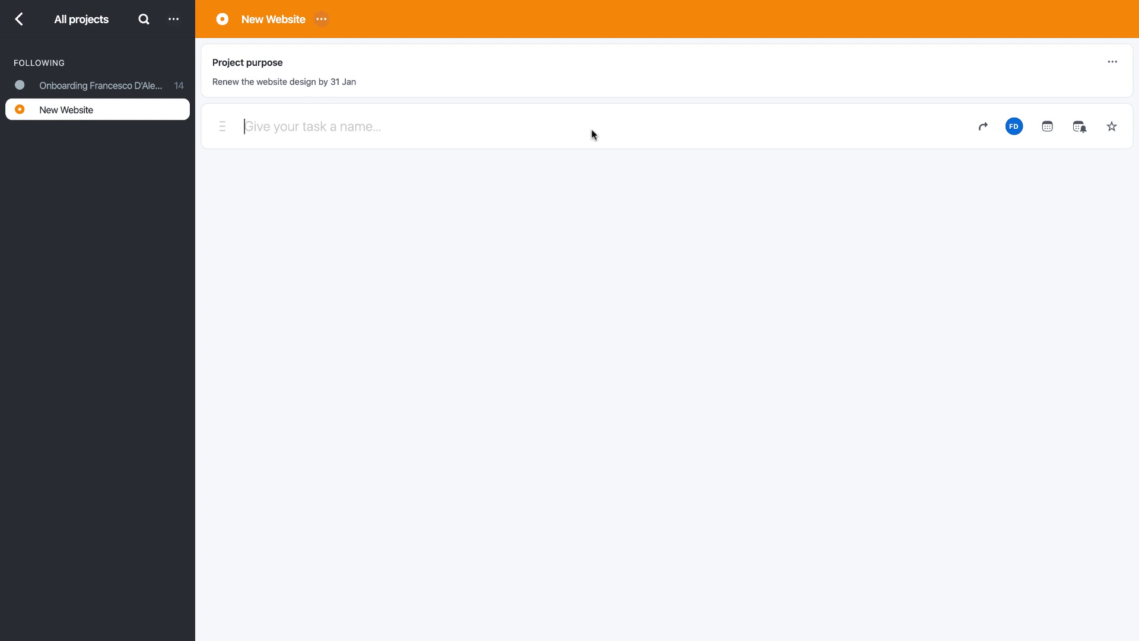
- Add the task "Hire Designer to Design Banner" to the New Website project, star it as priority, and check its further options
type("Hire Design")
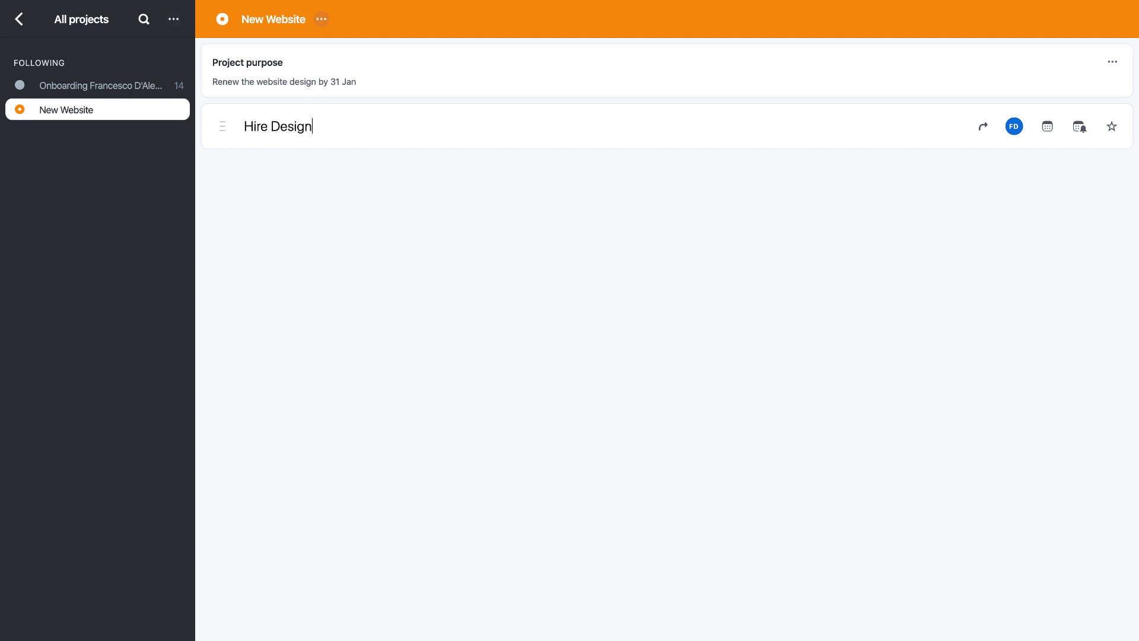
type("er to Design Banner")
key("Return")
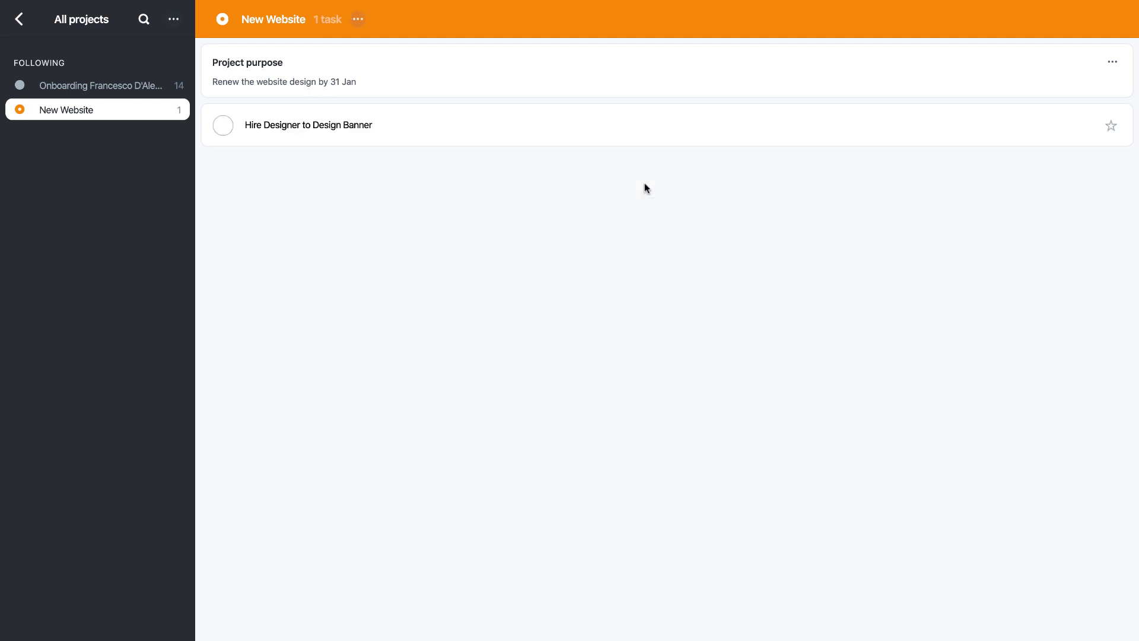
left_click(672, 132)
left_click(1096, 19)
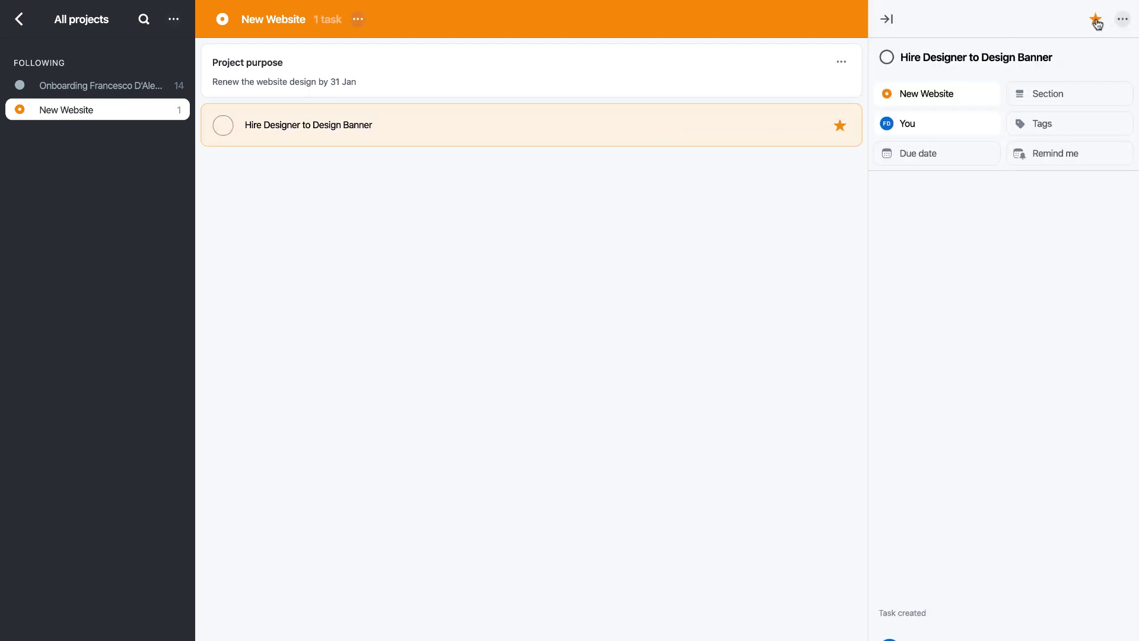
left_click(1122, 20)
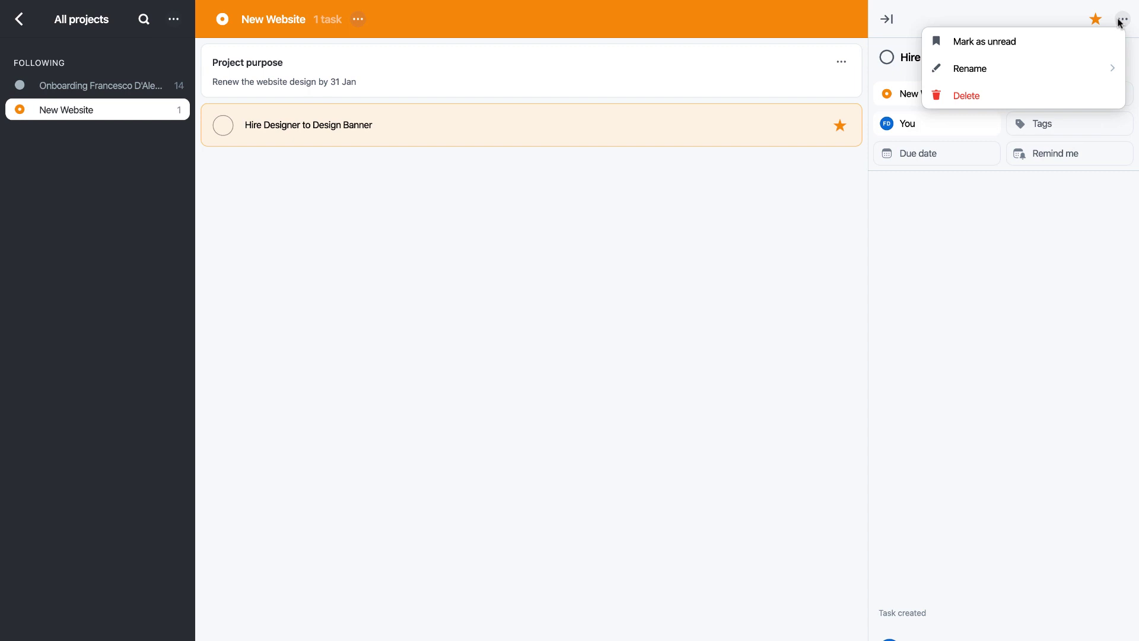
left_click(1025, 200)
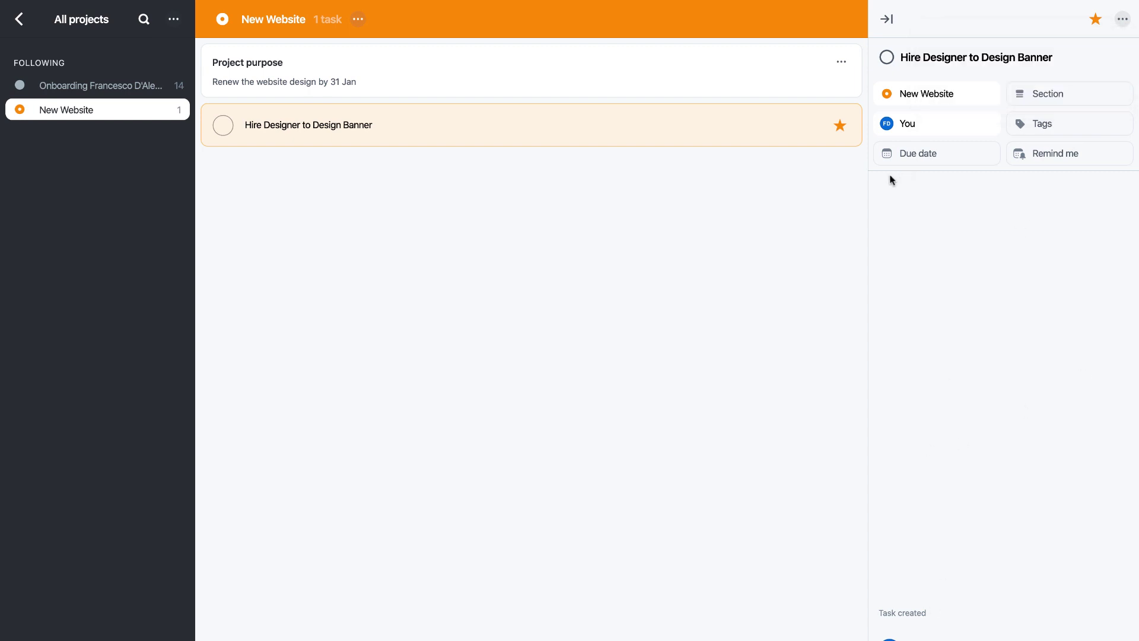
- Return to the main navigation and review the Single tasks view, the New Website project and the tasks tagged admin
left_click(22, 28)
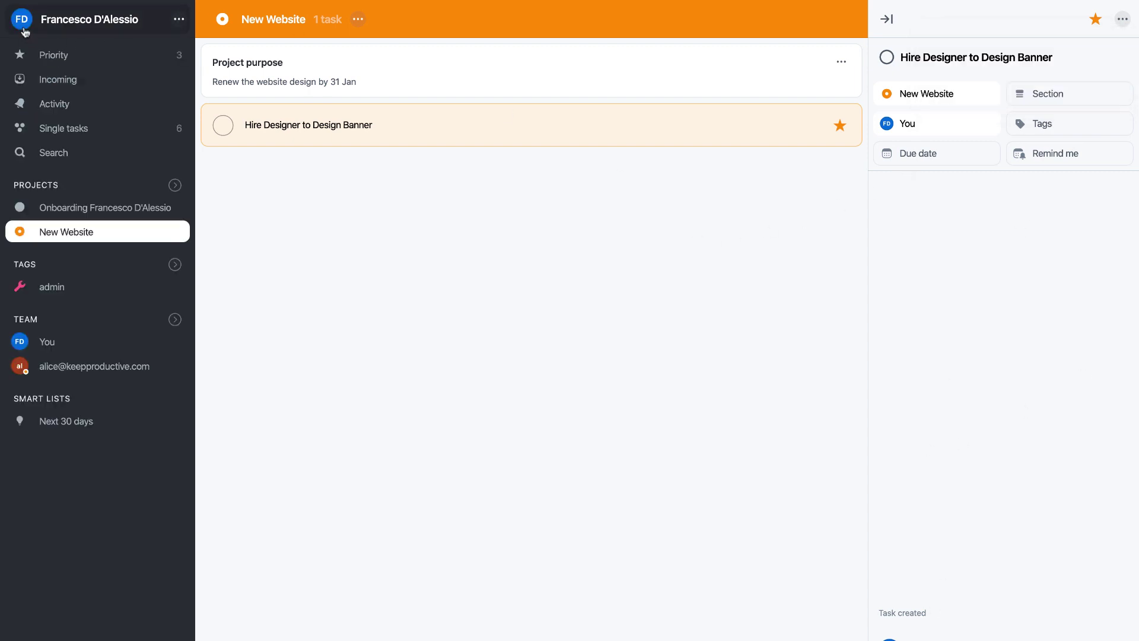
left_click(118, 128)
left_click_drag(320, 55, 76, 236)
left_click(77, 237)
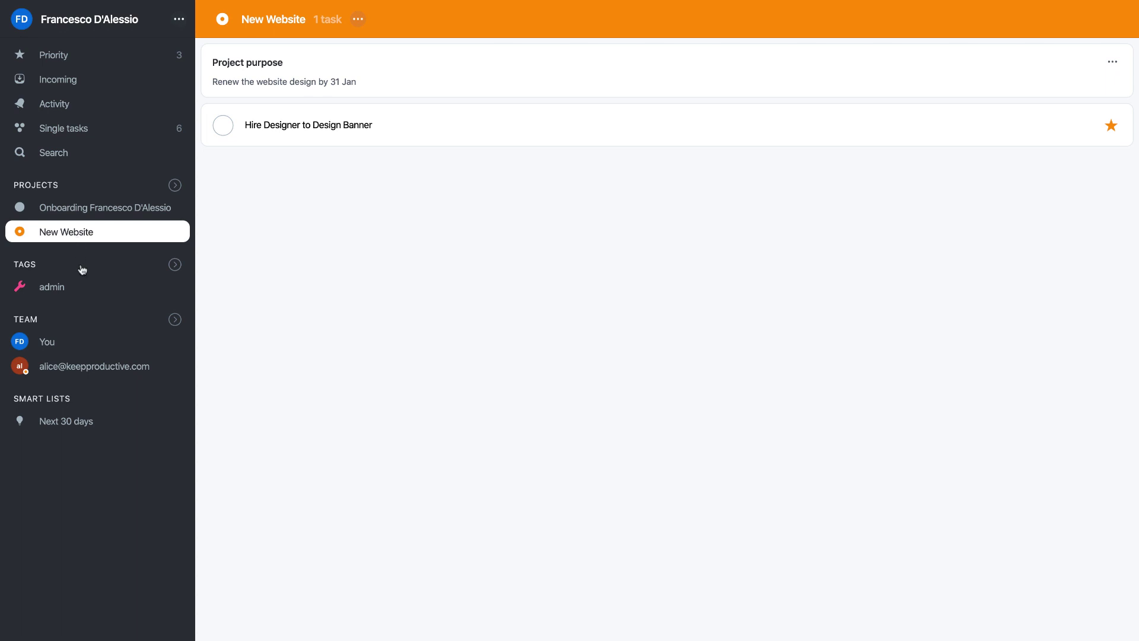
left_click(82, 291)
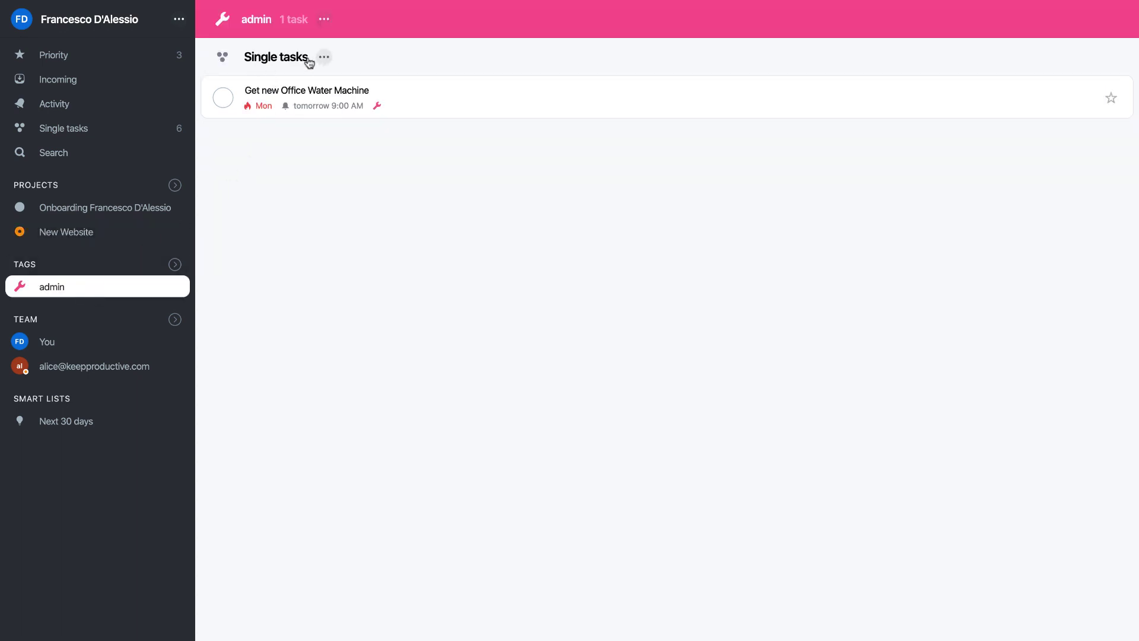
- Review your own assigned tasks in the team list and examine the options on your profile card
left_click(94, 344)
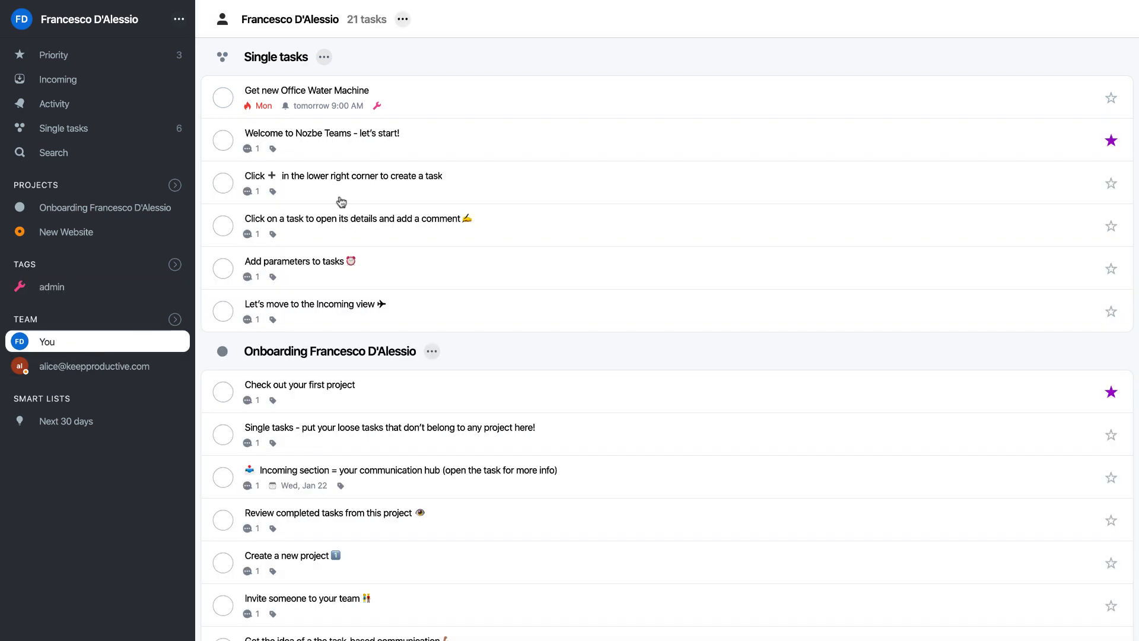
left_click(354, 21)
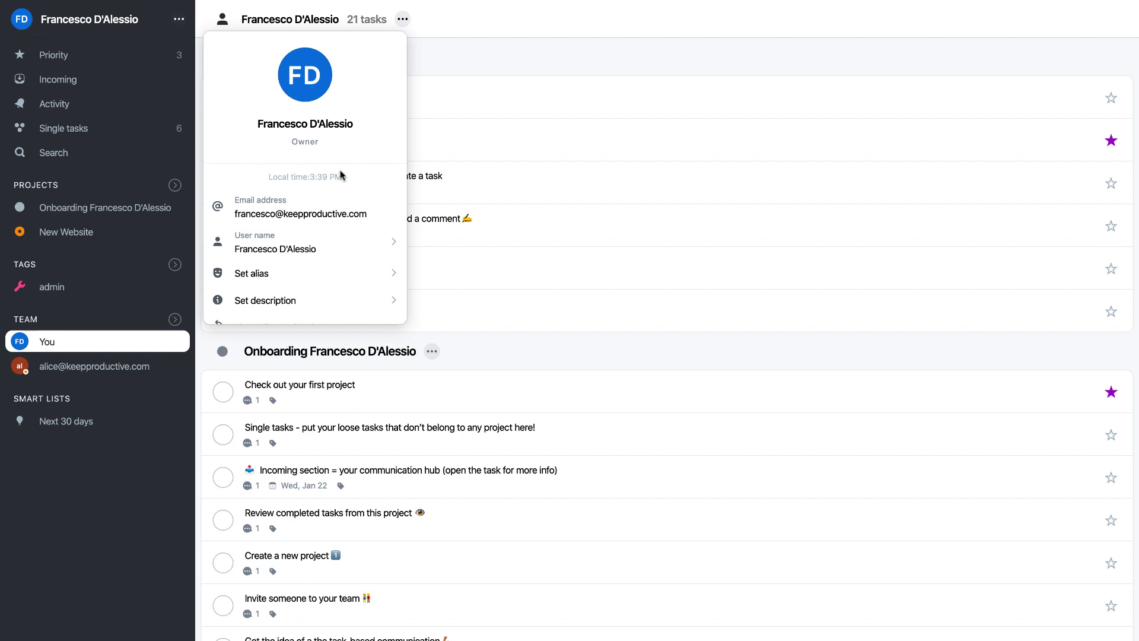
scroll(306, 249, "down", 1)
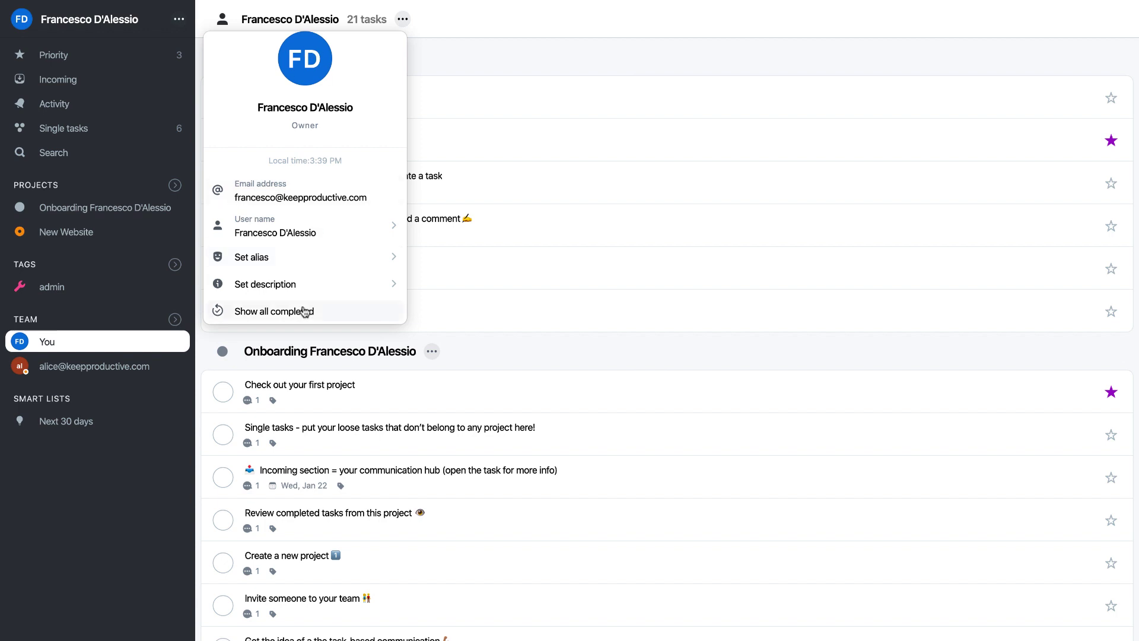
left_click(489, 46)
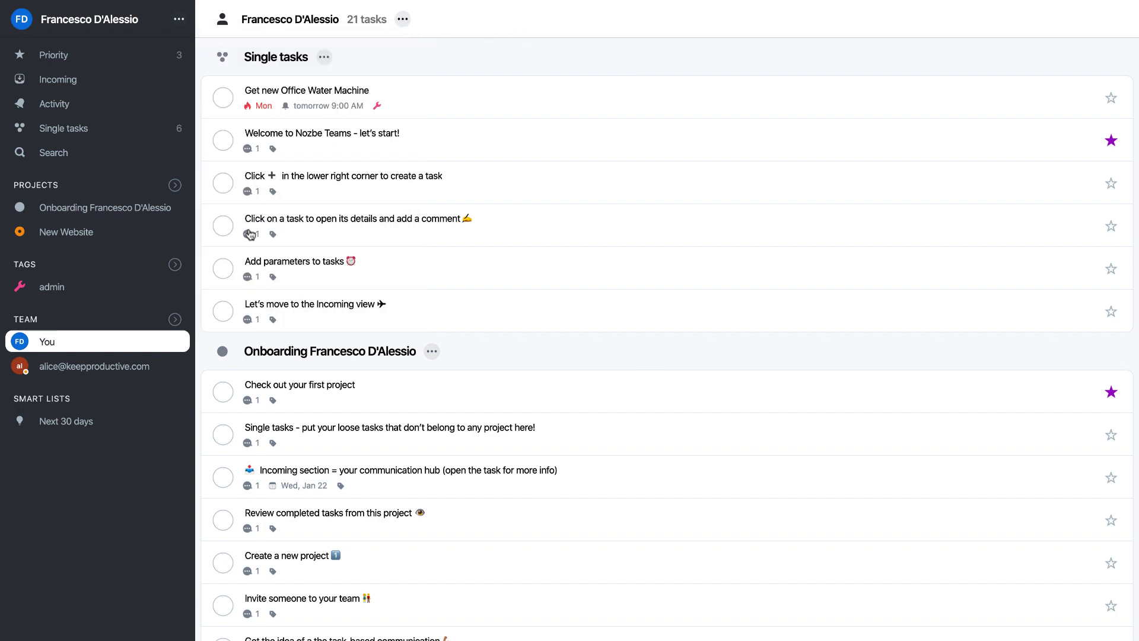
- Open the invited team member's task list and examine the options on their profile card
left_click(129, 366)
left_click(391, 17)
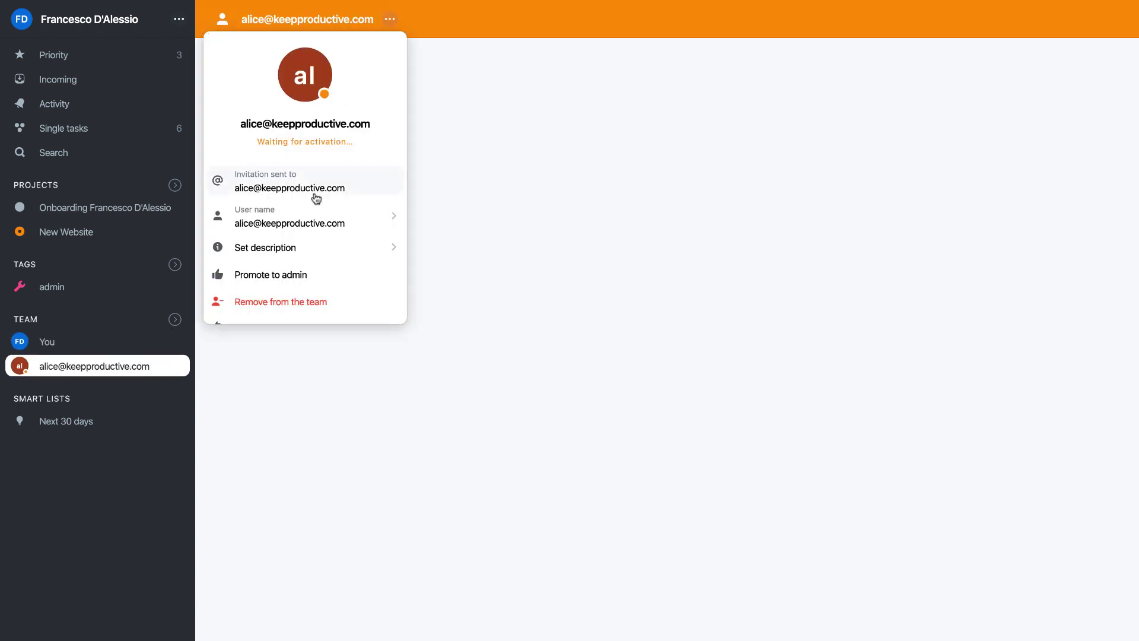
scroll(313, 280, "down", 2)
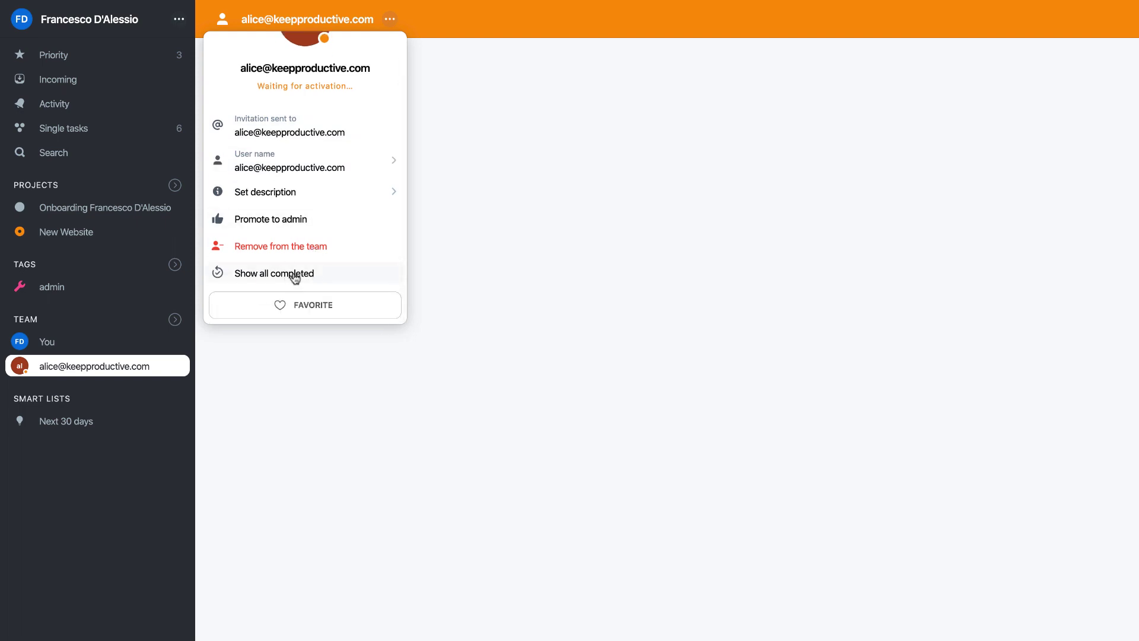
scroll(311, 252, "up", 2)
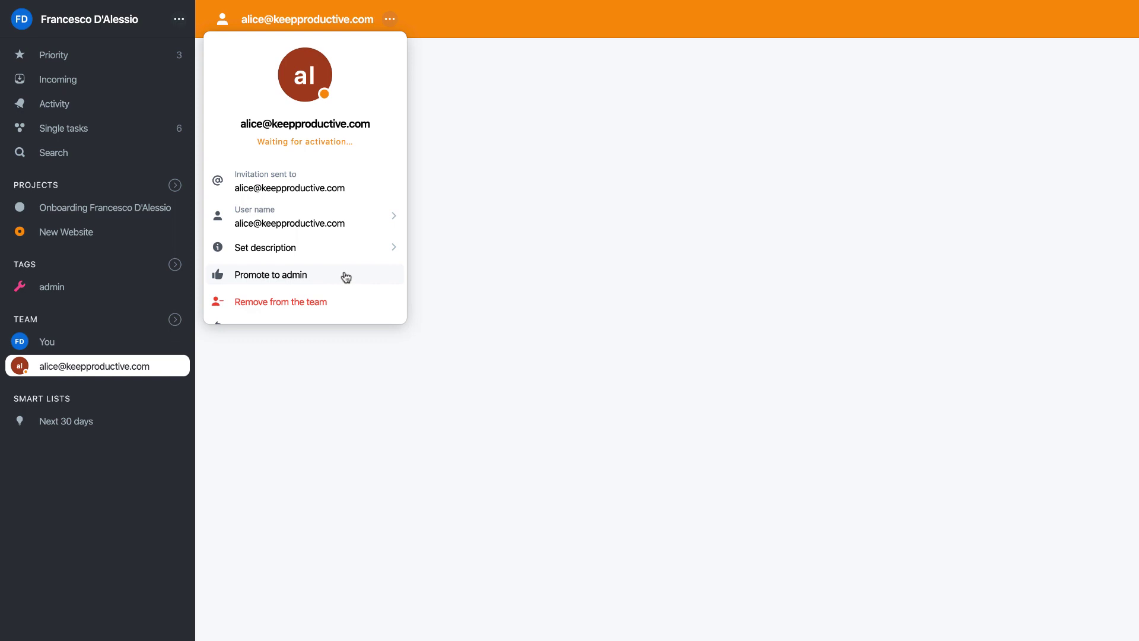
scroll(326, 265, "down", 2)
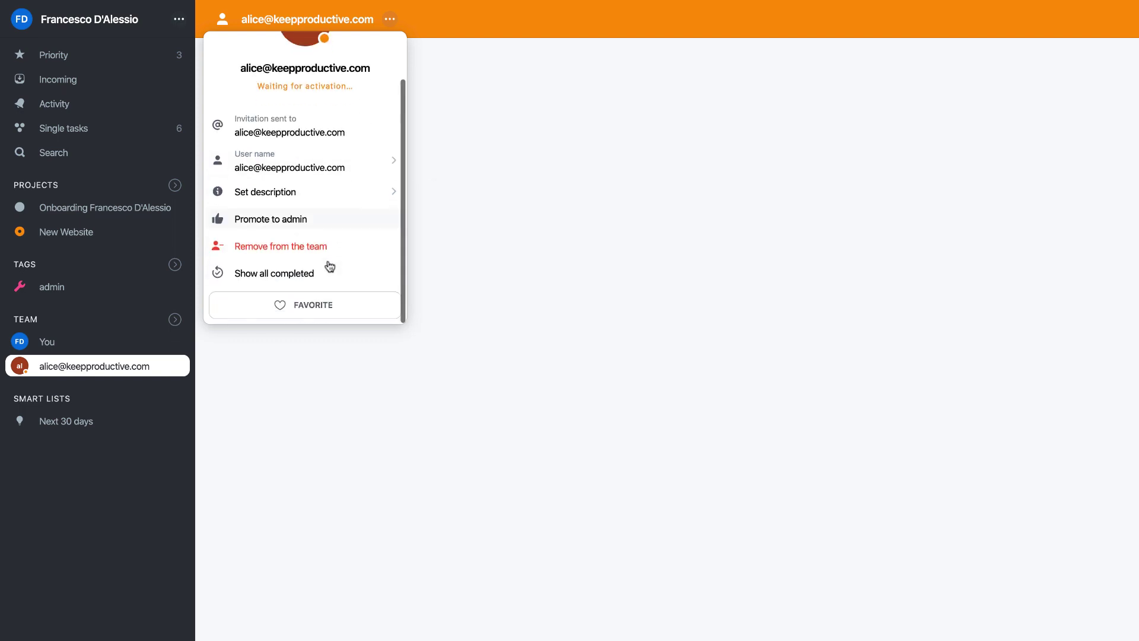
left_click(518, 224)
- Mark the invited team member as a favorite
left_click(388, 21)
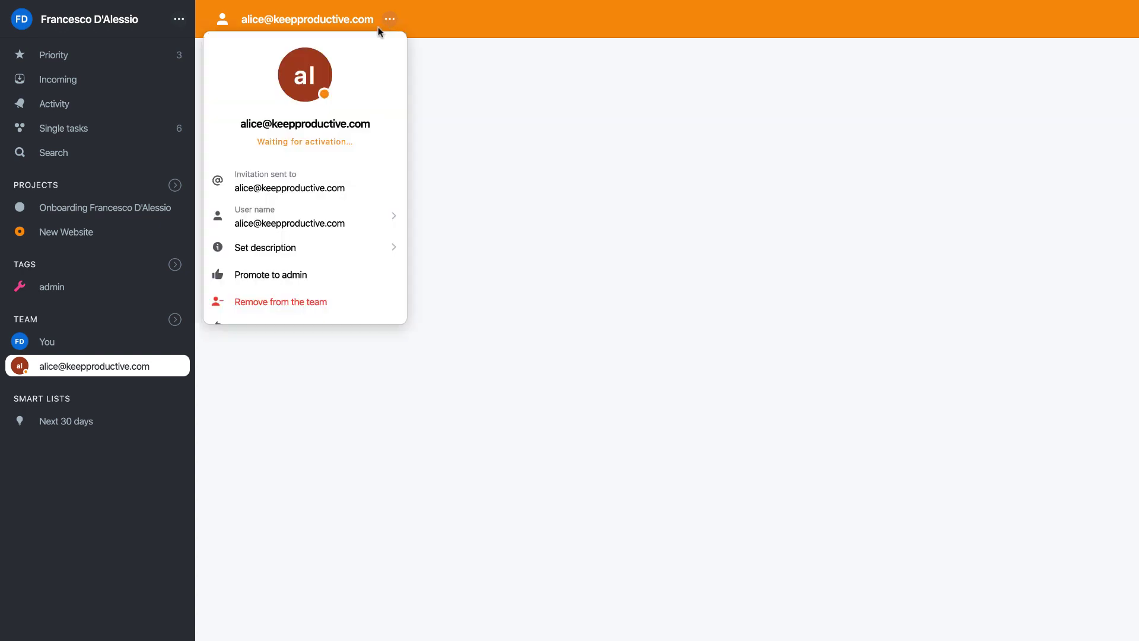
scroll(253, 310, "down", 2)
left_click(274, 305)
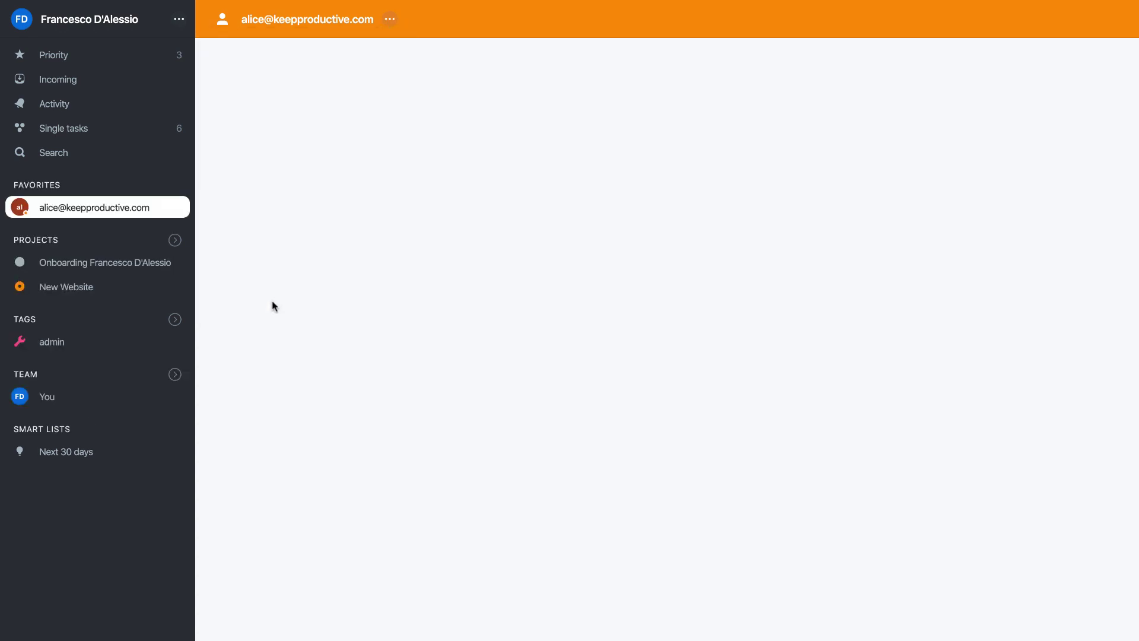
- Open the New Website project and check its option to end the project without ending it
left_click(71, 281)
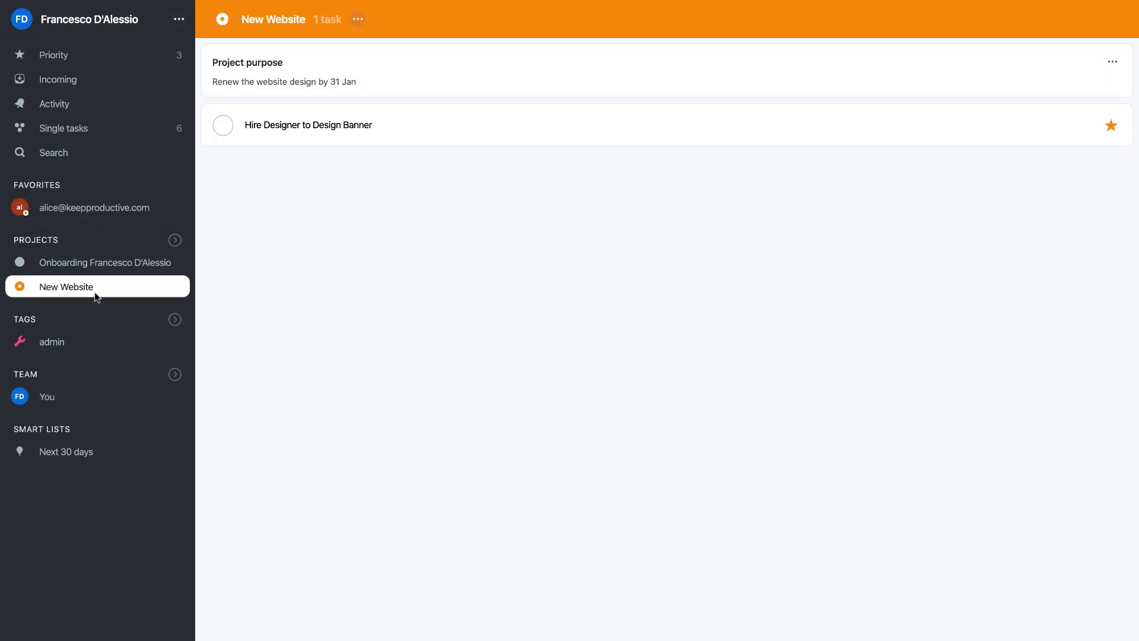
left_click(357, 19)
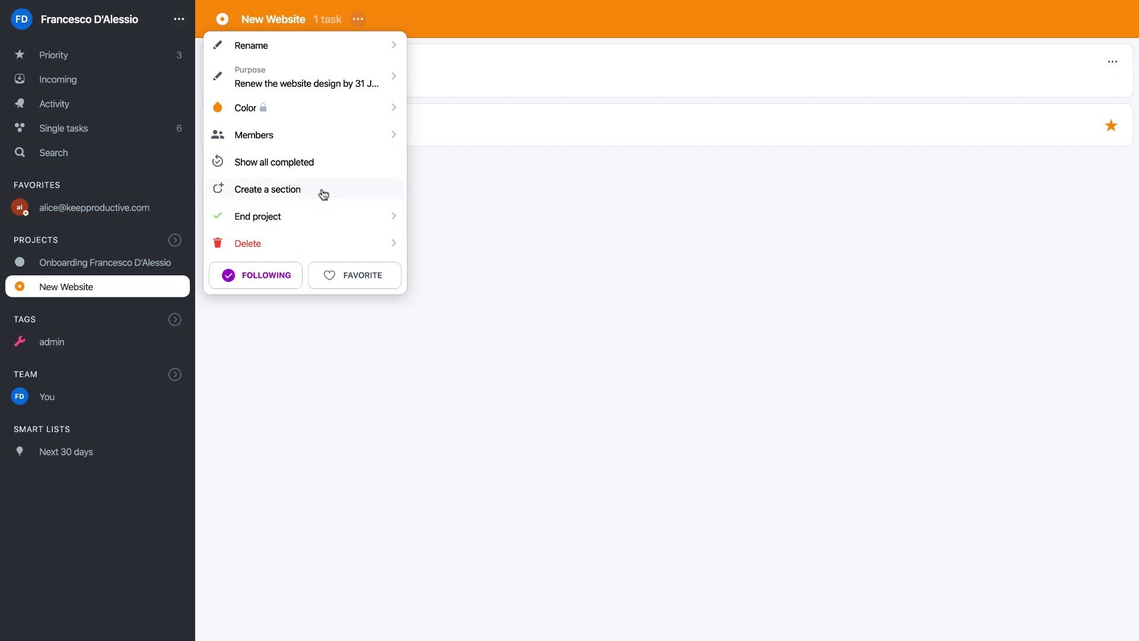
left_click(396, 218)
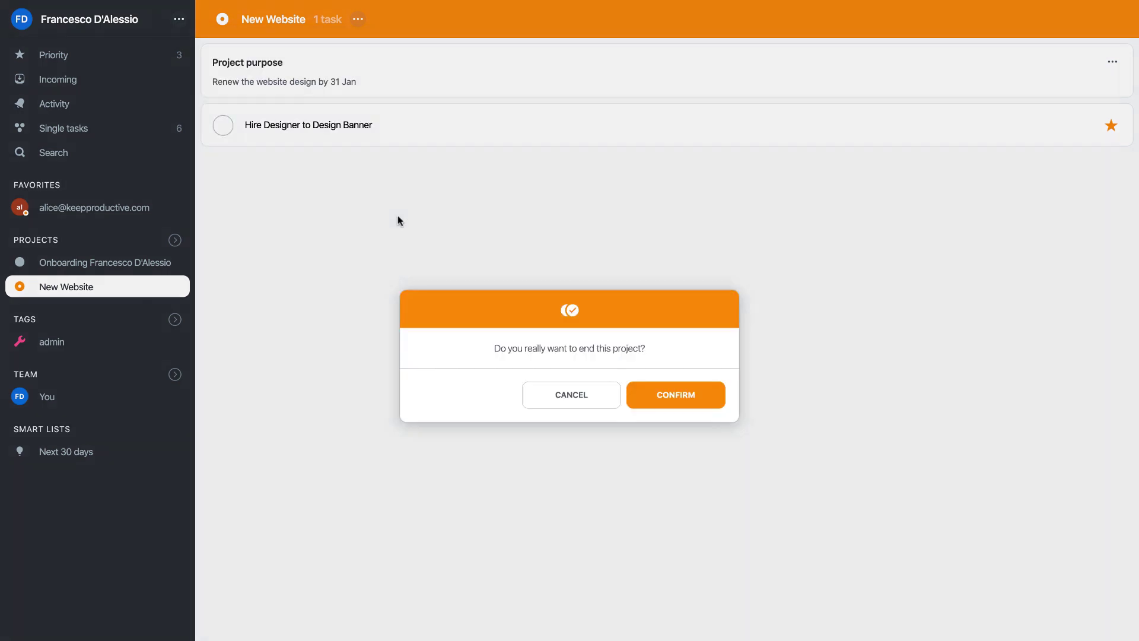
left_click(564, 394)
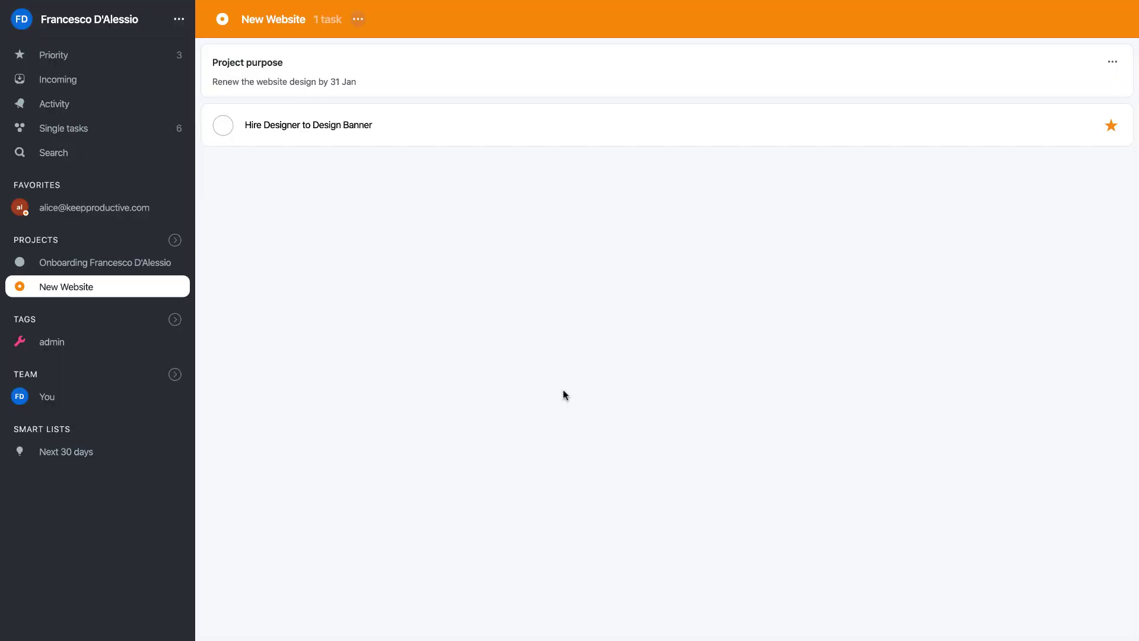
- Mark the New Website project as a favorite and switch between the two favorites
left_click(358, 19)
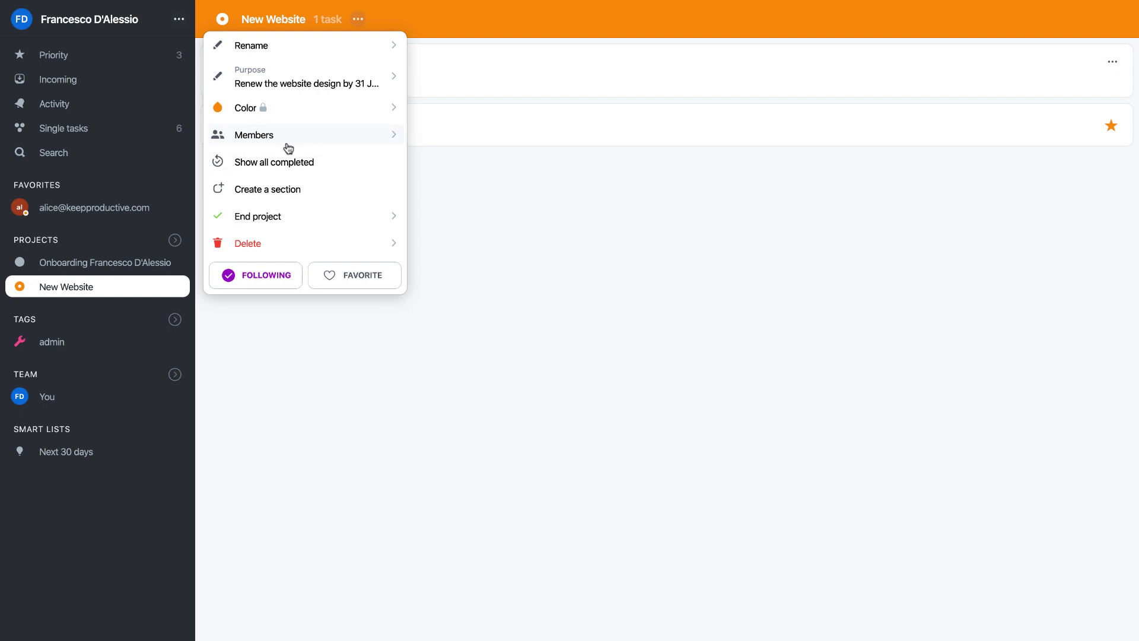
left_click(348, 276)
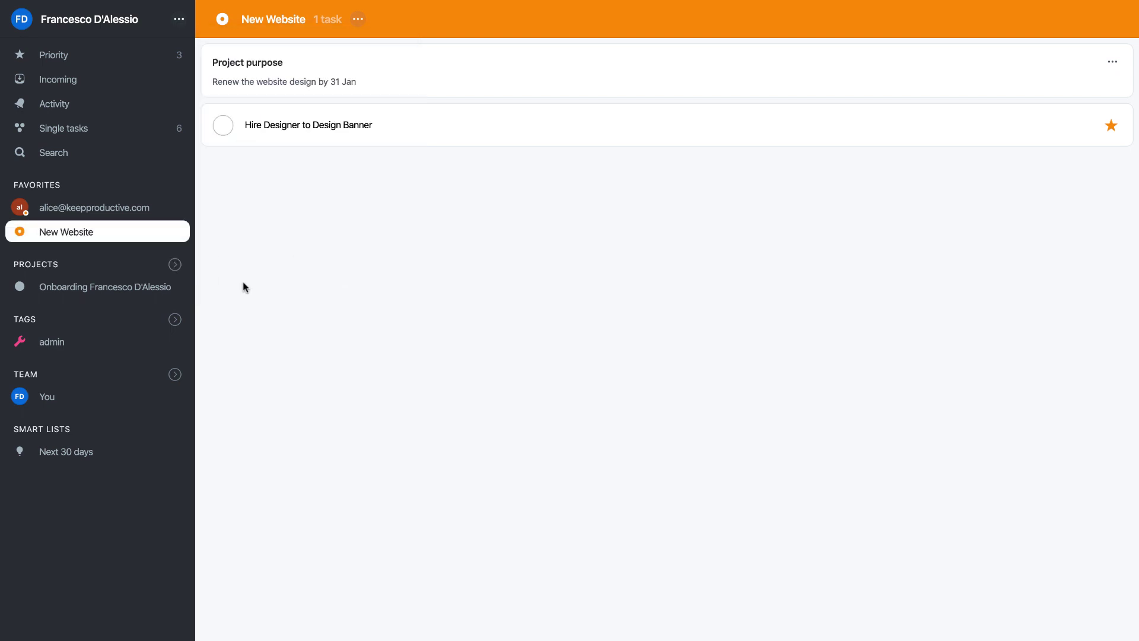
left_click(91, 205)
left_click(98, 224)
left_click(92, 209)
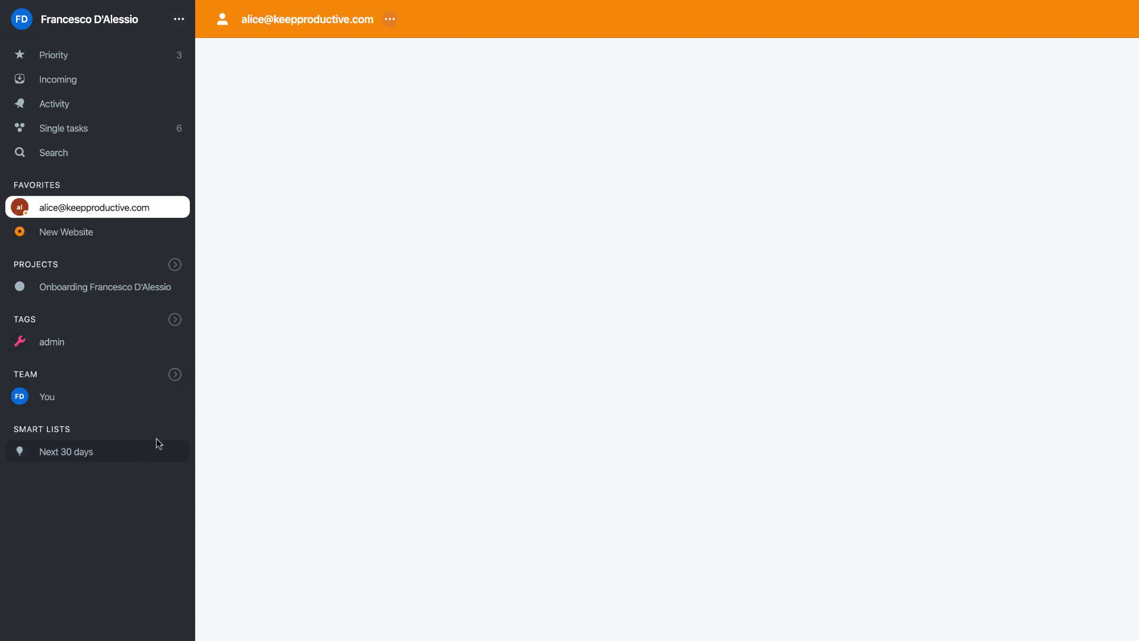
- Open the Next 30 days smart list and read the details of its Incoming section task
left_click(104, 452)
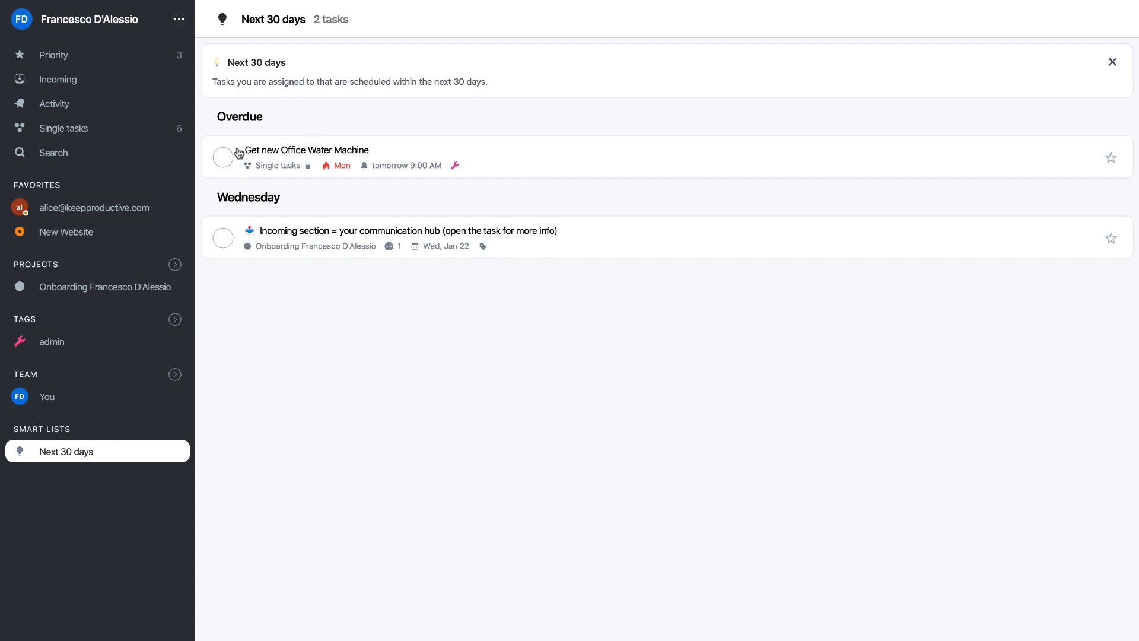
left_click(384, 236)
scroll(1015, 447, "up", 2)
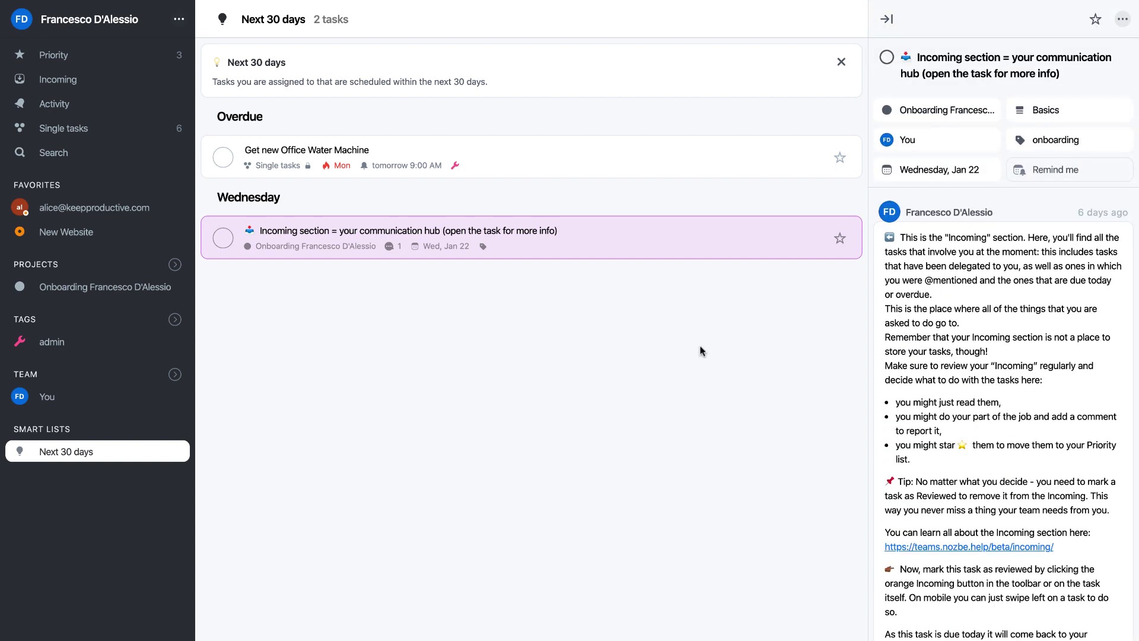
- Review the starred tasks in the Priority view and open the Incoming view
left_click(93, 78)
left_click(90, 62)
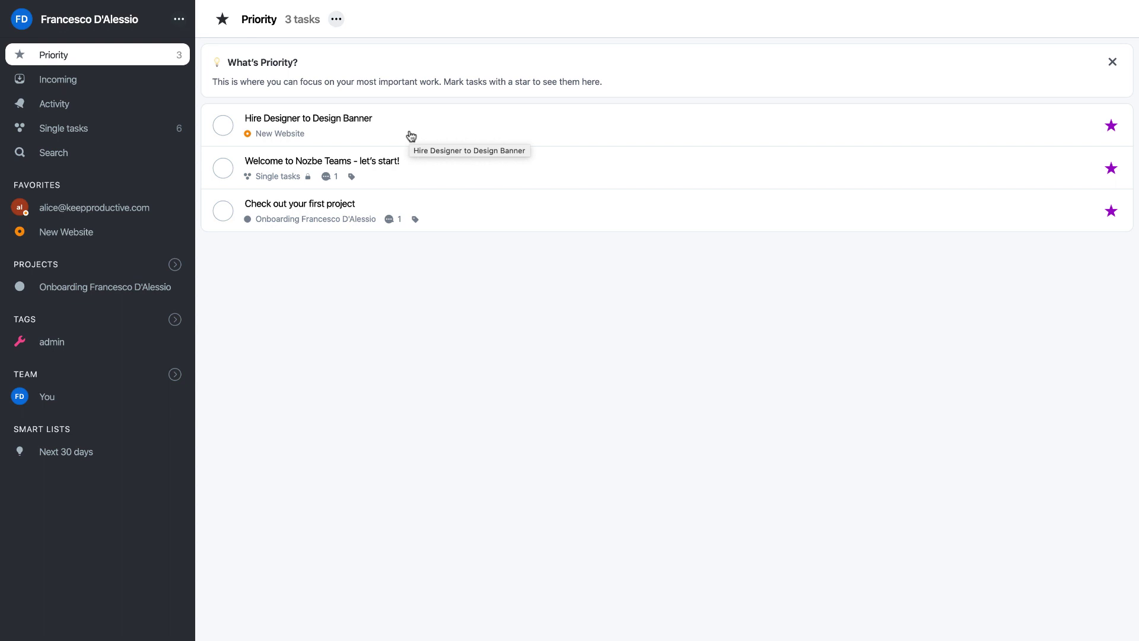
left_click(115, 78)
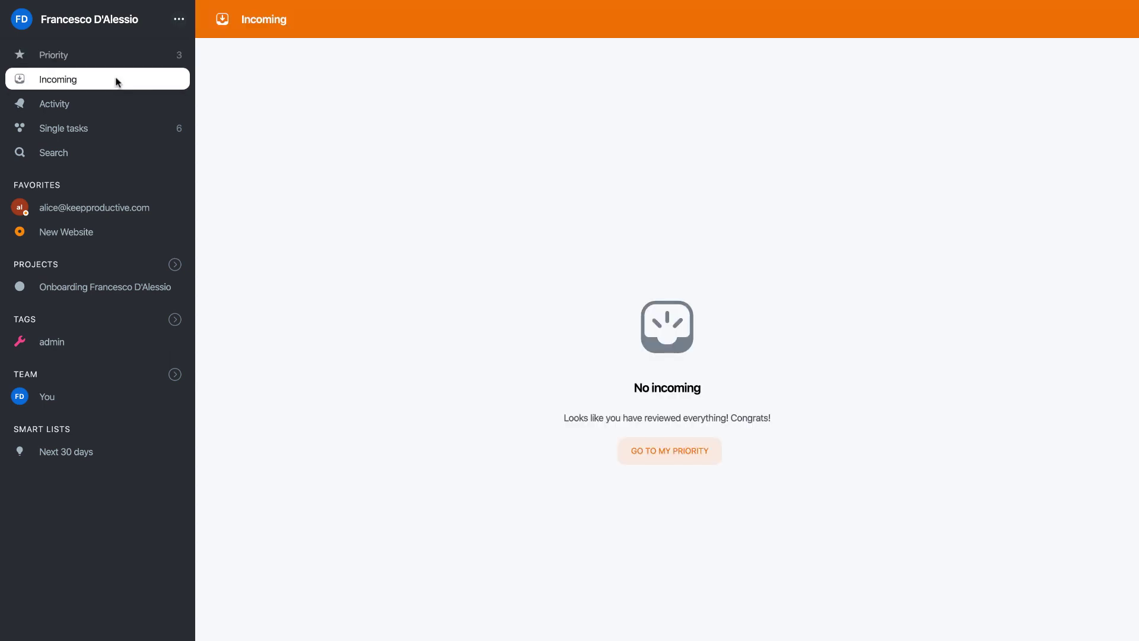